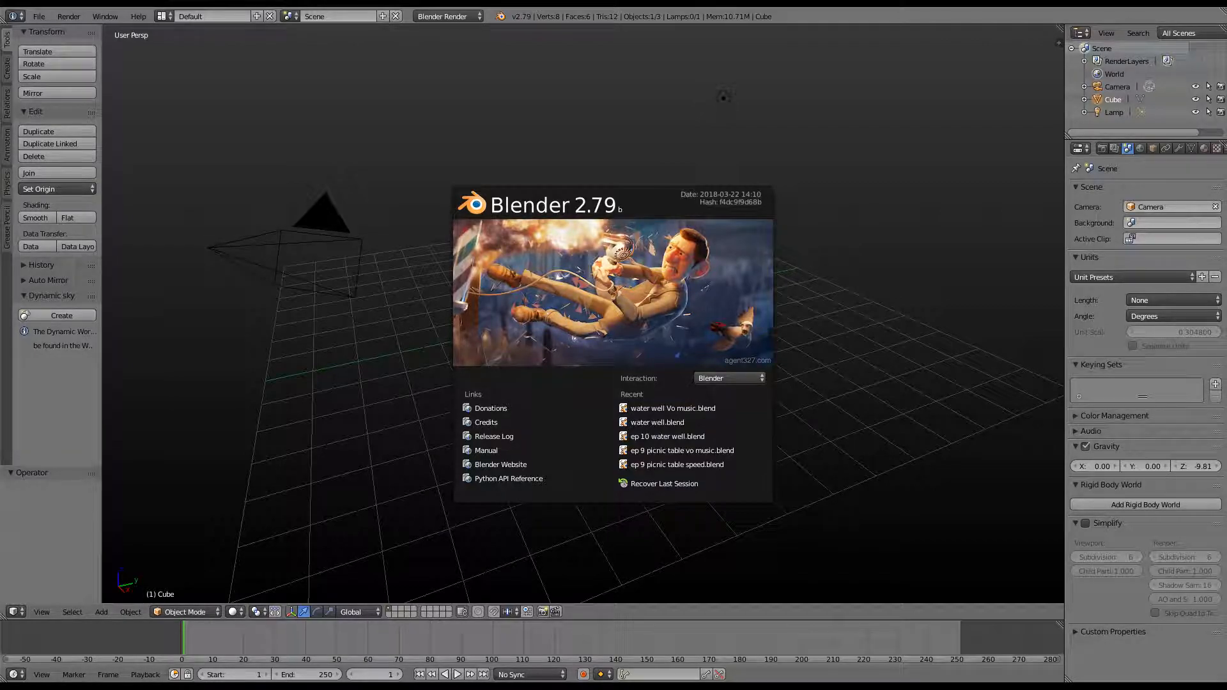
Dismiss the splash screen to show the default cube, camera and lamp
{"action": "left_click", "coordinate": [690, 326]}
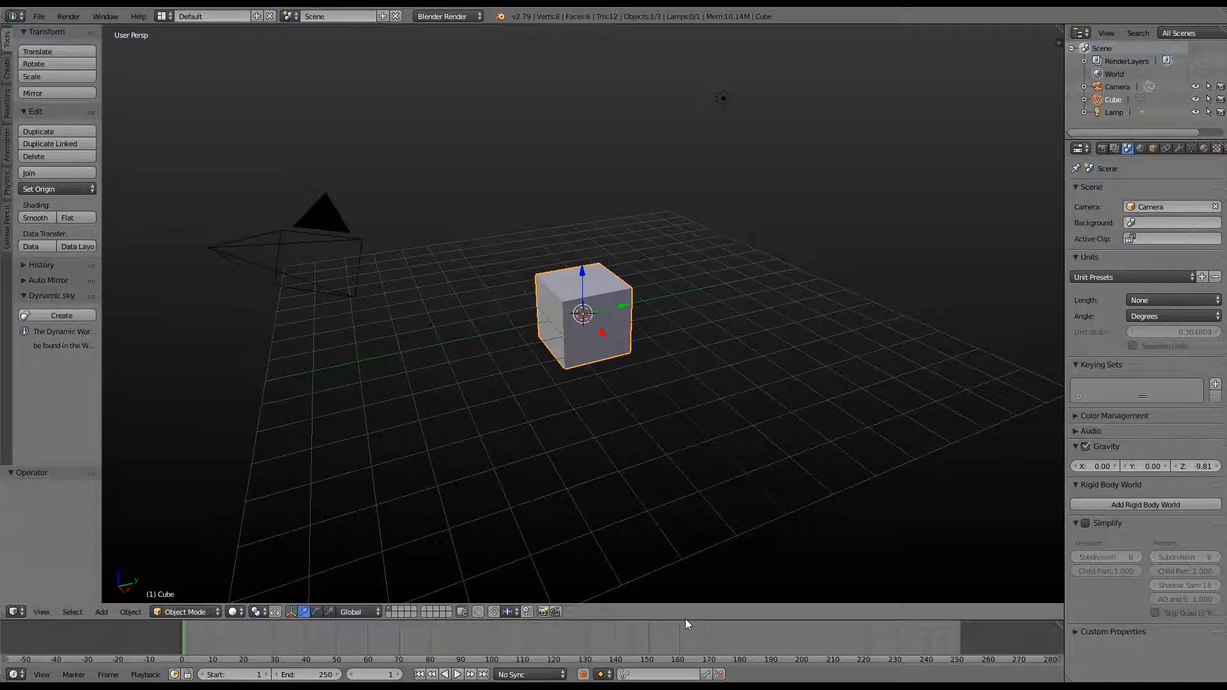
Enlarge the timeline and scrub through frames 1 to 250
{"action": "left_click_drag", "start_coordinate": [684, 620], "coordinate": [684, 447]}
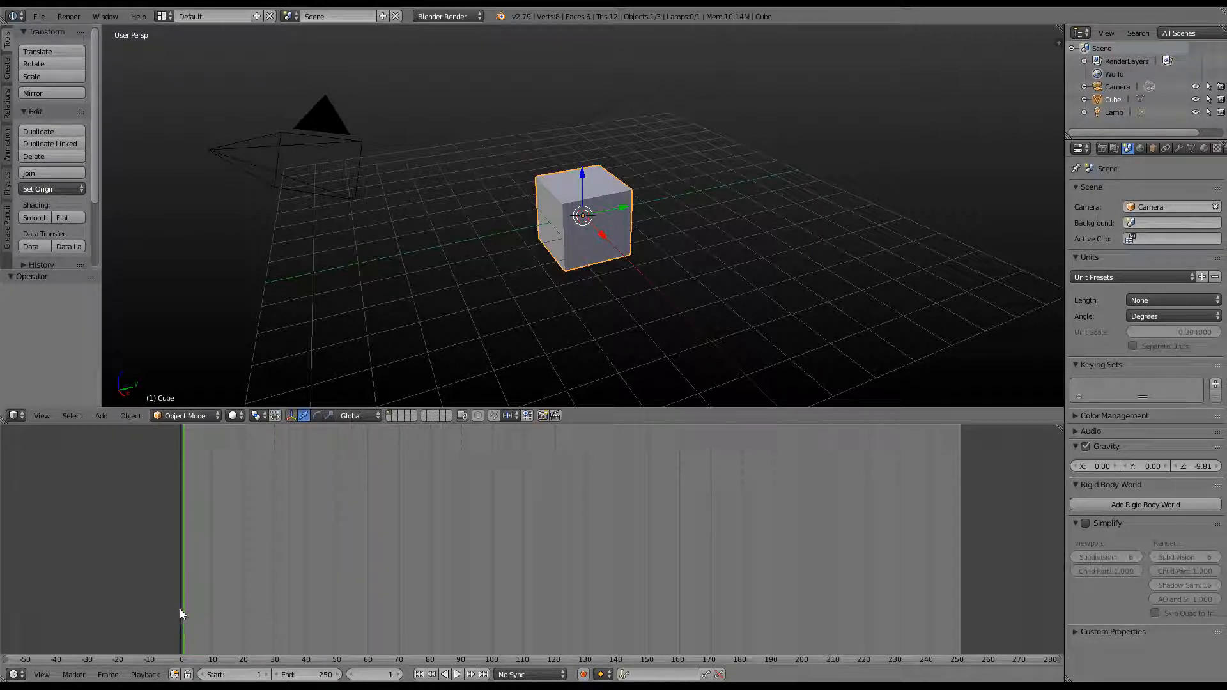
{"action": "left_click_drag", "start_coordinate": [186, 604], "coordinate": [961, 606]}
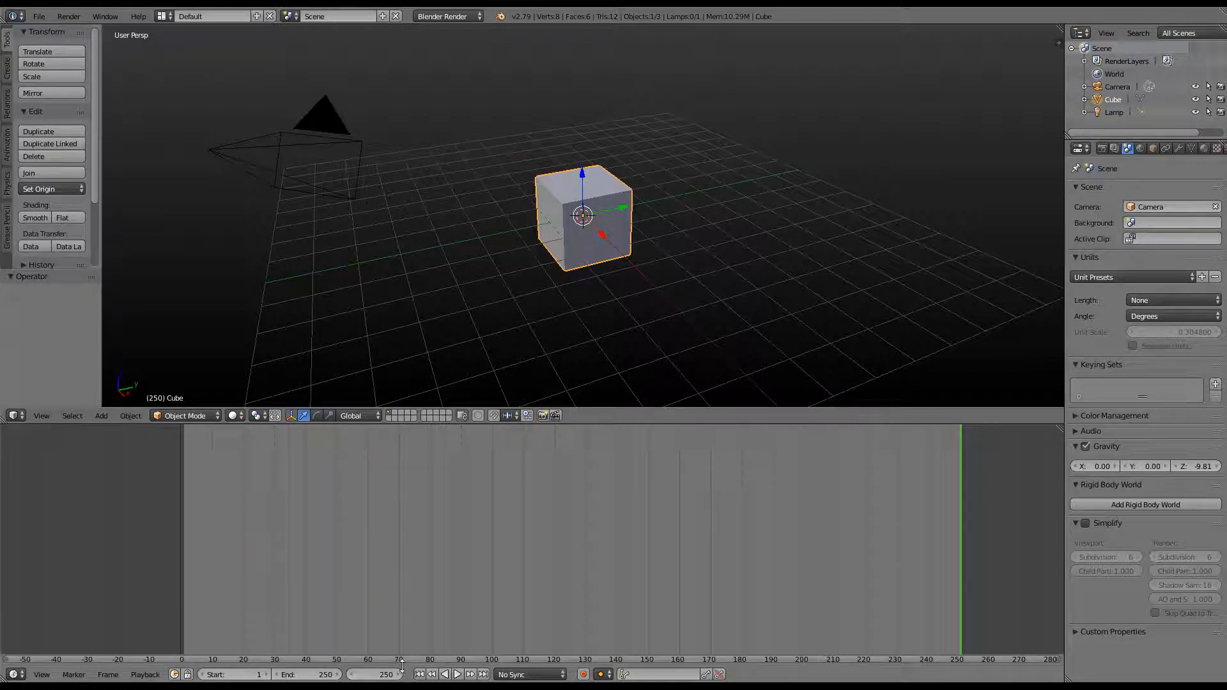
{"action": "left_click", "coordinate": [678, 616]}
Set the animation end frame to 160 and return to frame 1
{"action": "double_click", "coordinate": [306, 674]}
{"action": "type", "text": "169"}
{"action": "key", "text": "Return"}
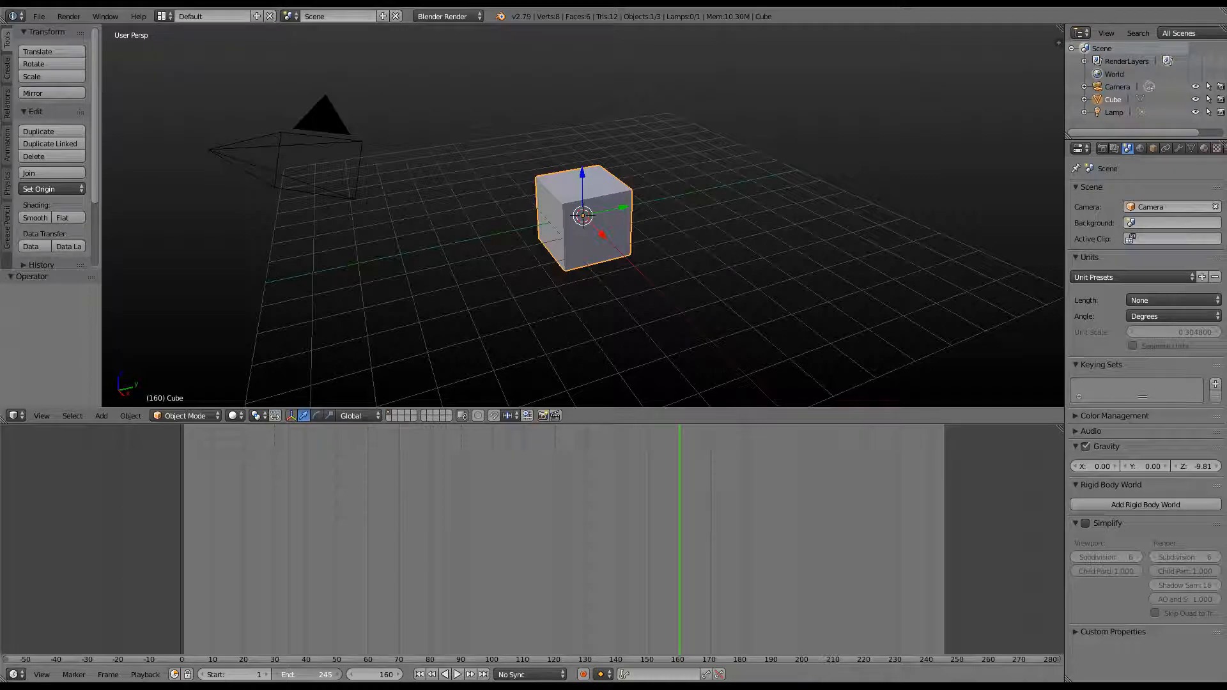
{"action": "mouse_move", "coordinate": [299, 675]}
{"action": "left_mouse_down"}
{"action": "mouse_move", "coordinate": [283, 676]}
{"action": "mouse_move", "coordinate": [294, 675]}
{"action": "left_mouse_up"}
{"action": "double_click", "coordinate": [299, 675]}
{"action": "type", "text": "160"}
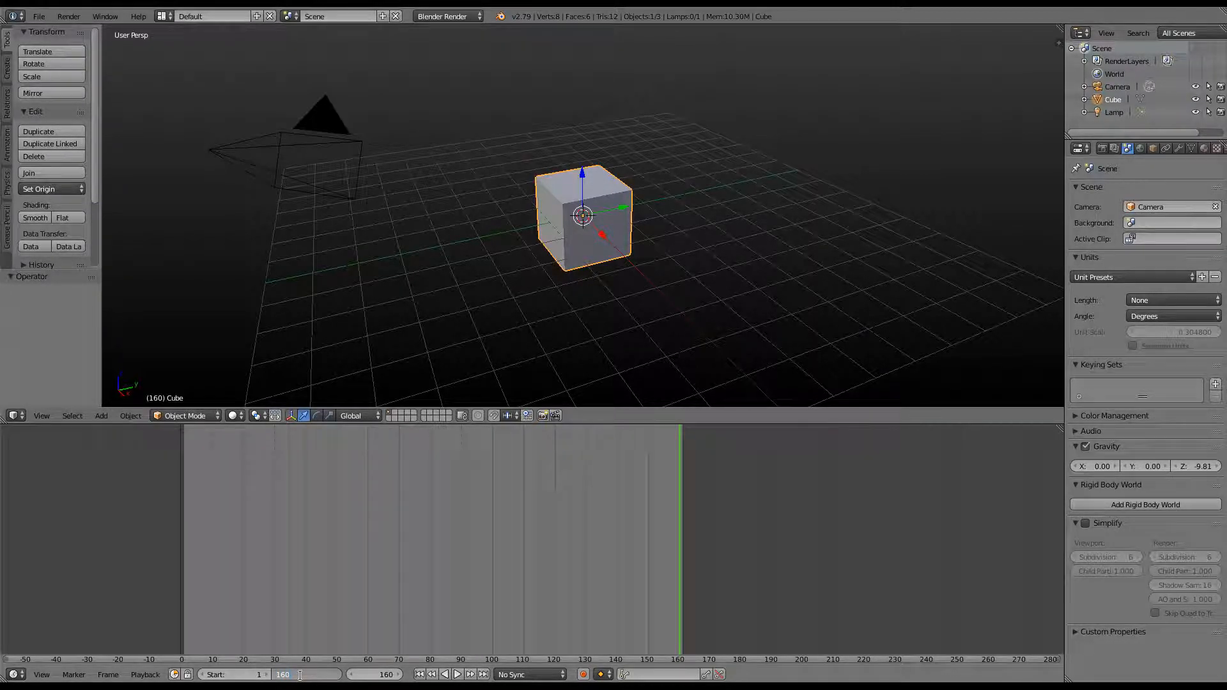
{"action": "key", "text": "Return"}
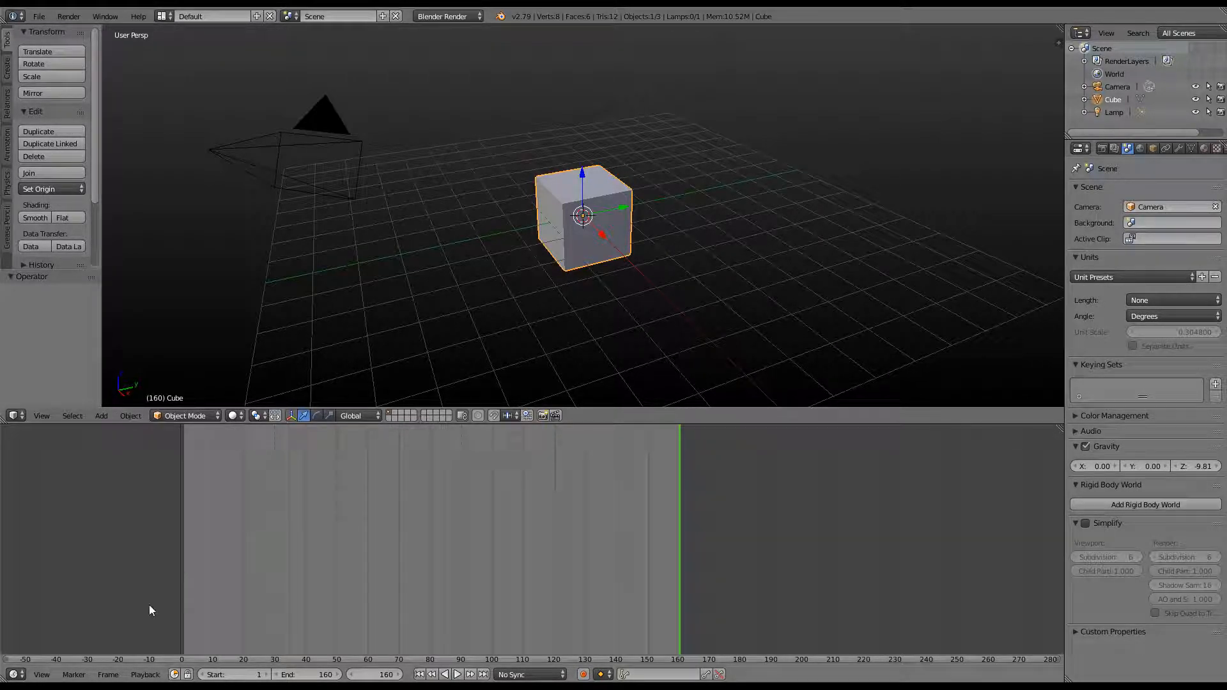
{"action": "left_click", "coordinate": [186, 604]}
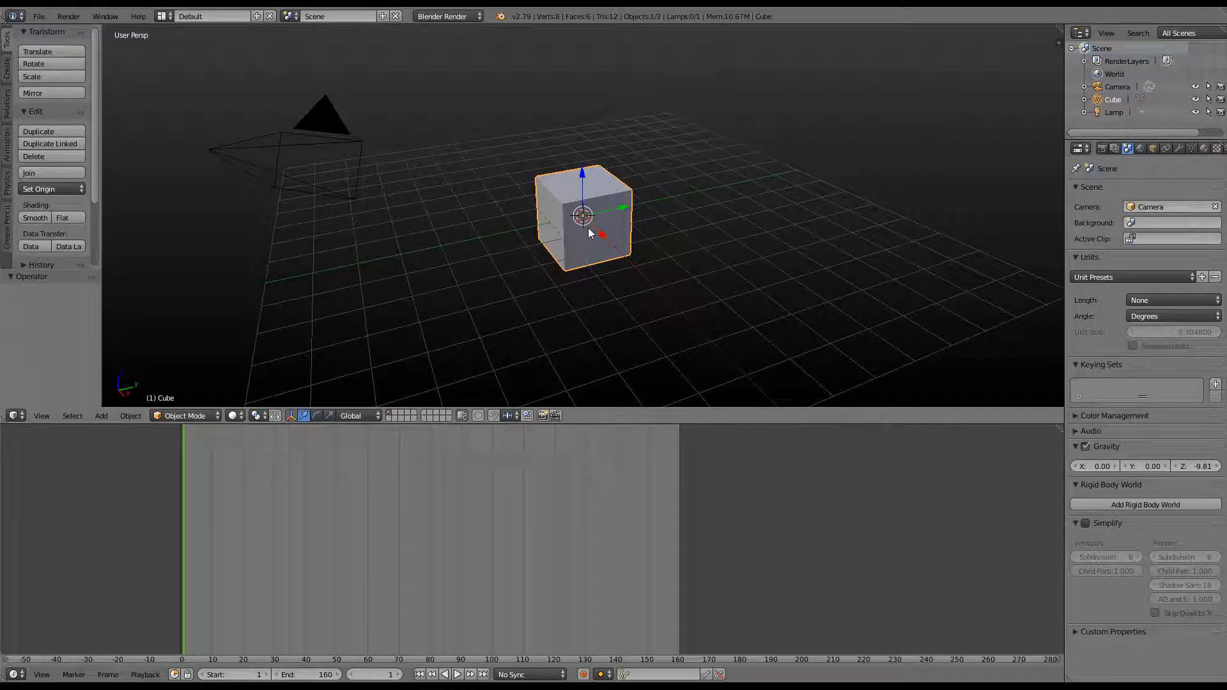
Insert a LocRotScale keyframe on the cube at frame 1
{"action": "key", "text": "i"}
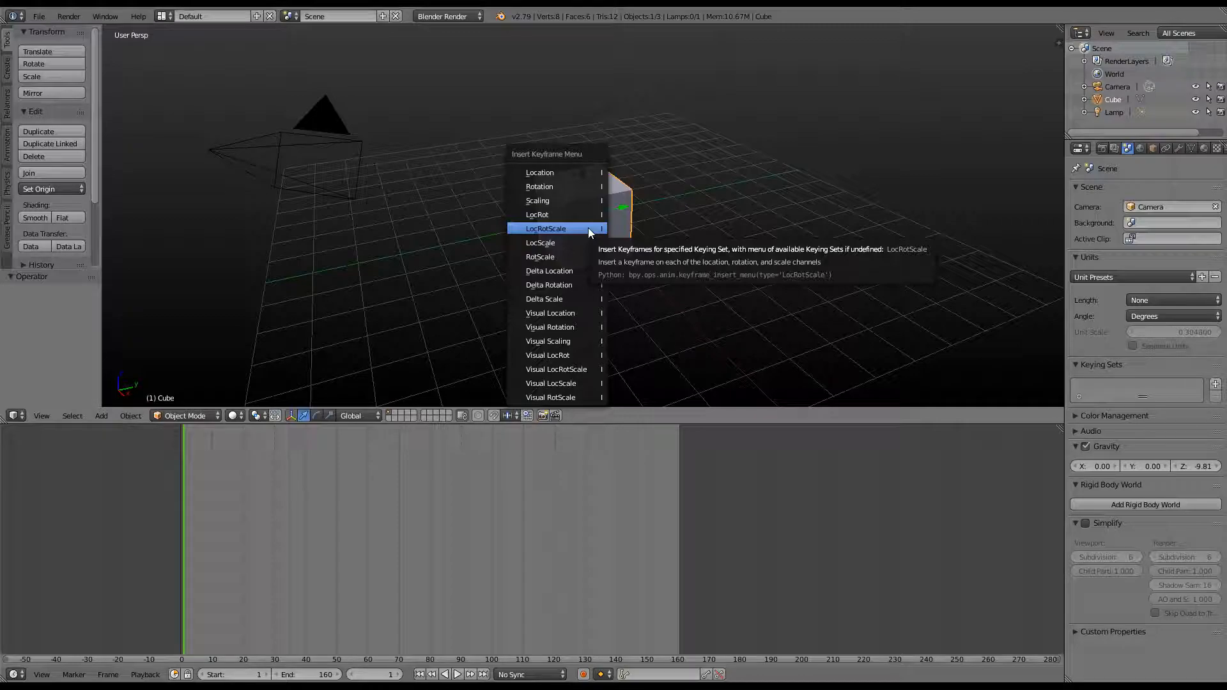
{"action": "left_click", "coordinate": [587, 228]}
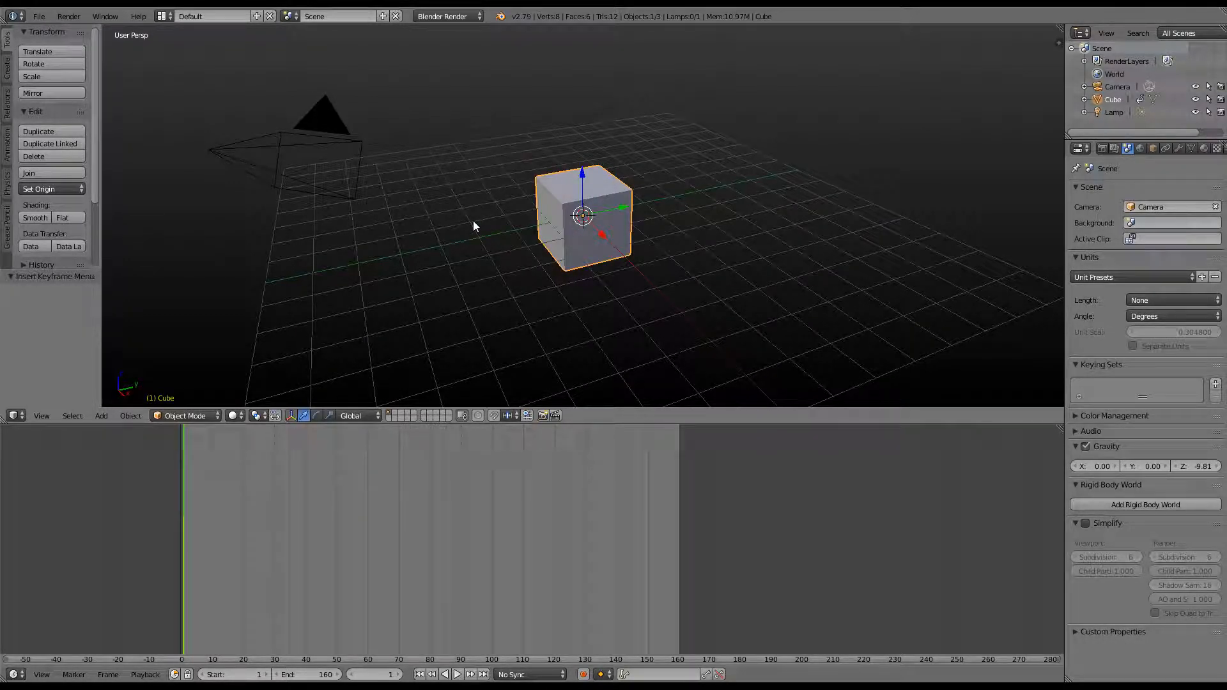
{"action": "left_click", "coordinate": [8, 149]}
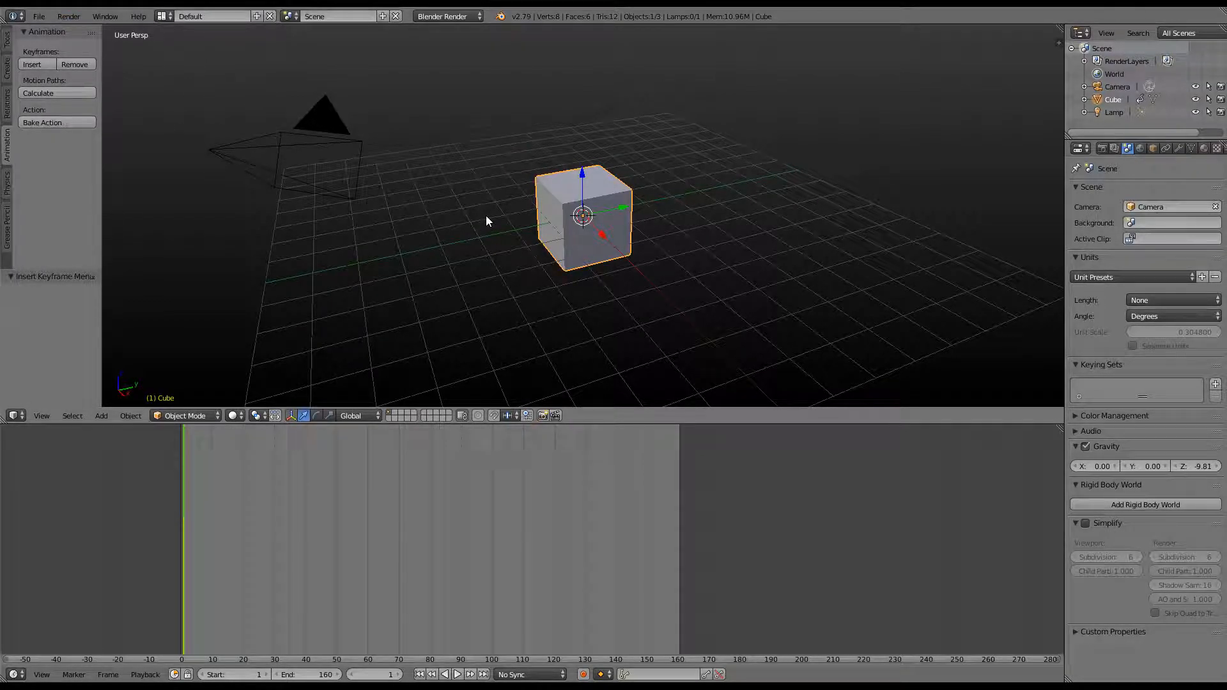
{"action": "left_click", "coordinate": [7, 42]}
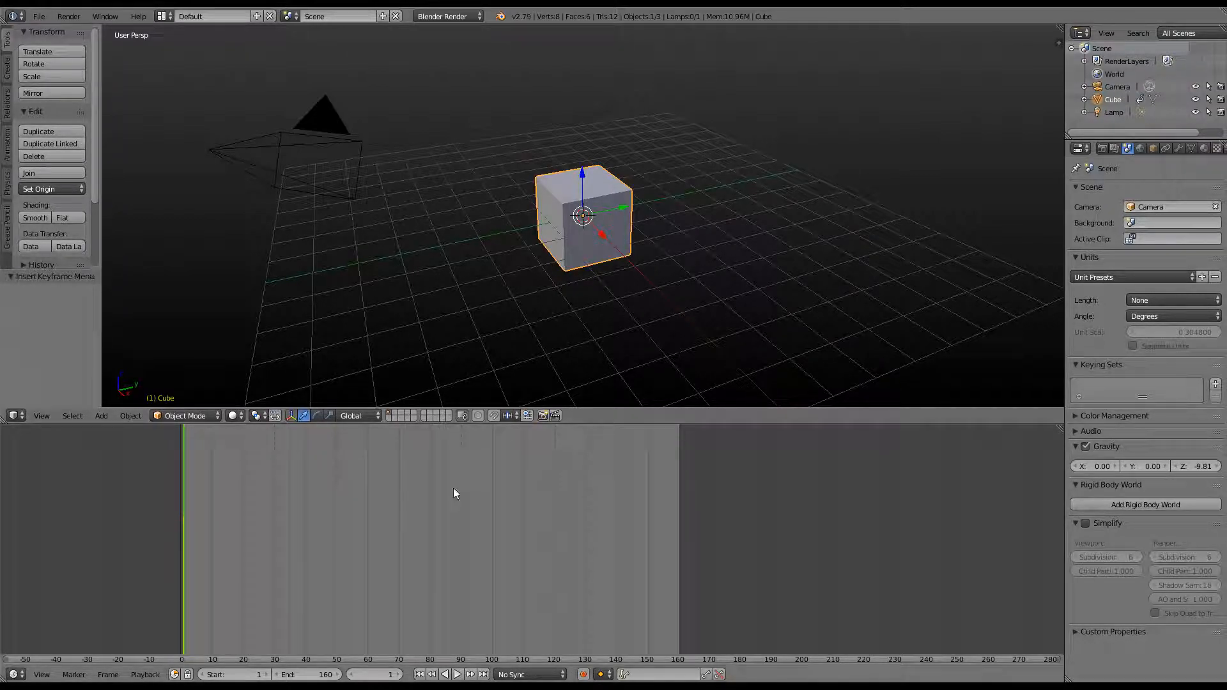
At frame 40, move the cube 4 units along Y
{"action": "left_click", "coordinate": [305, 607]}
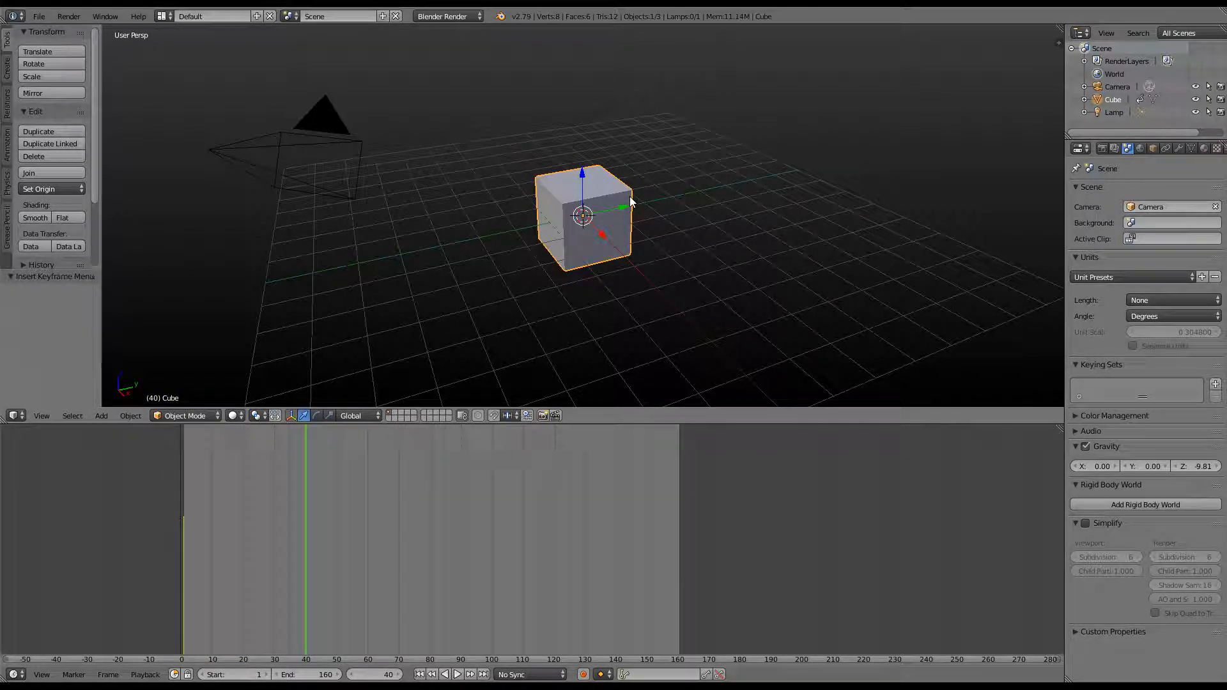
{"action": "key", "text": "g"}
{"action": "key", "text": "y"}
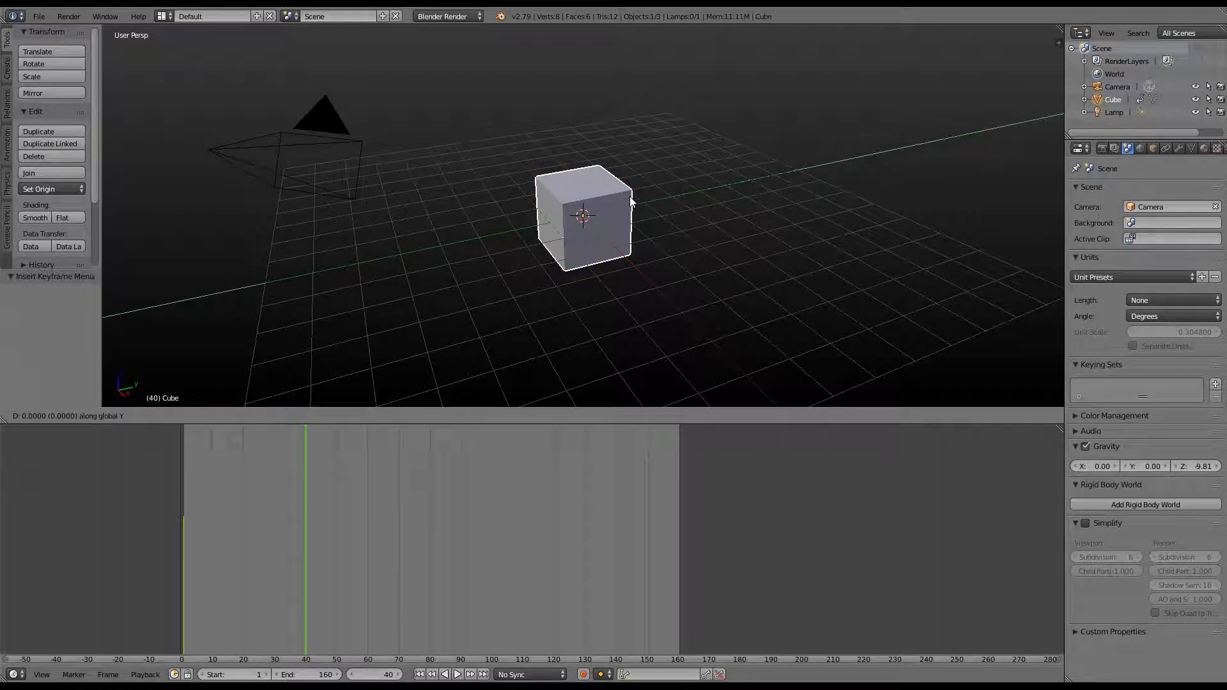
{"action": "type", "text": "4"}
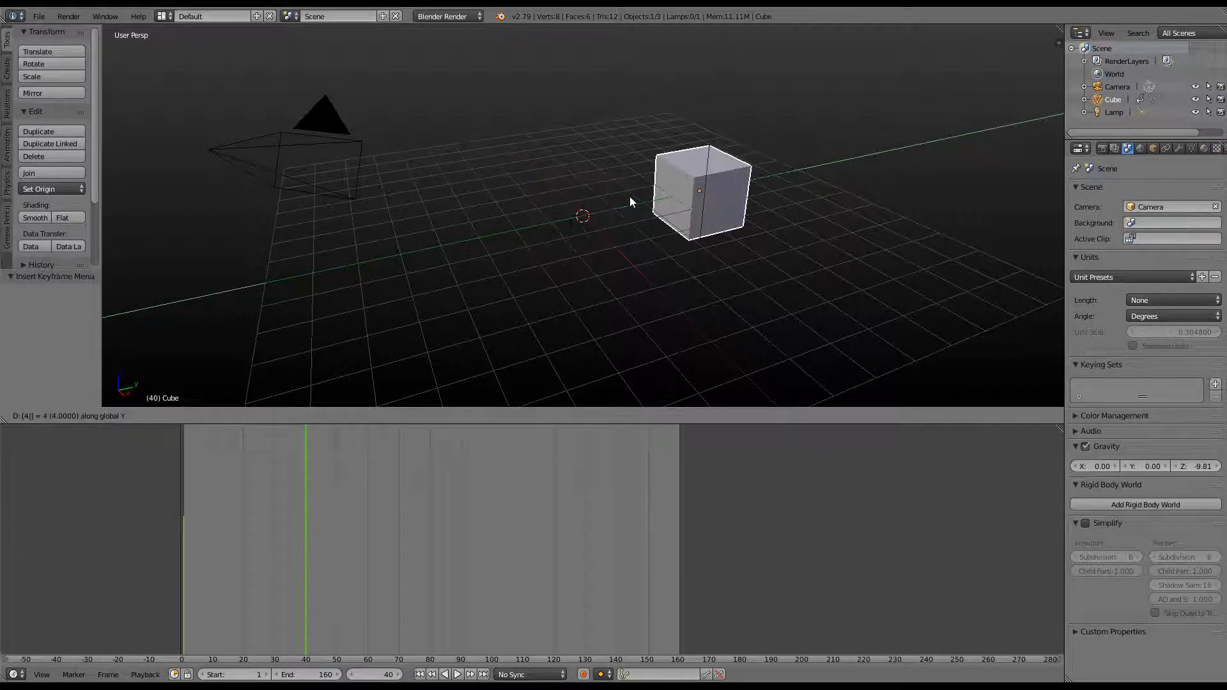
{"action": "key", "text": "Return"}
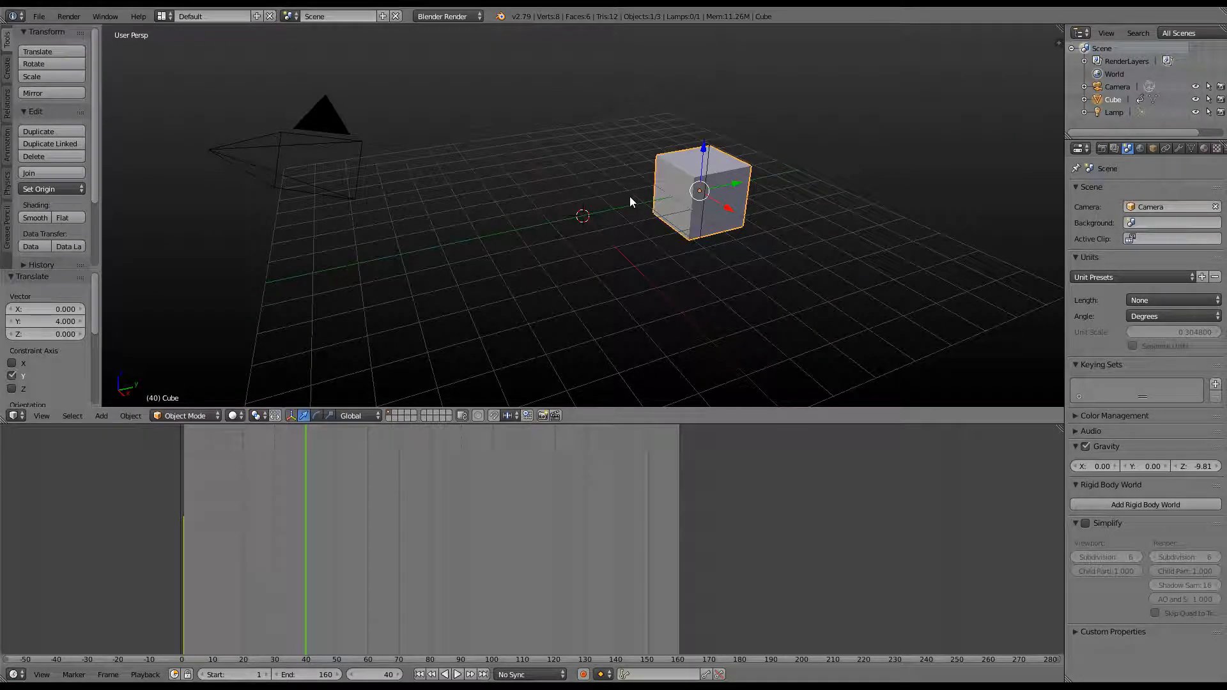
Rotate the cube -180° about X and key its LocRotScale
{"action": "key", "text": "r"}
{"action": "key", "text": "x"}
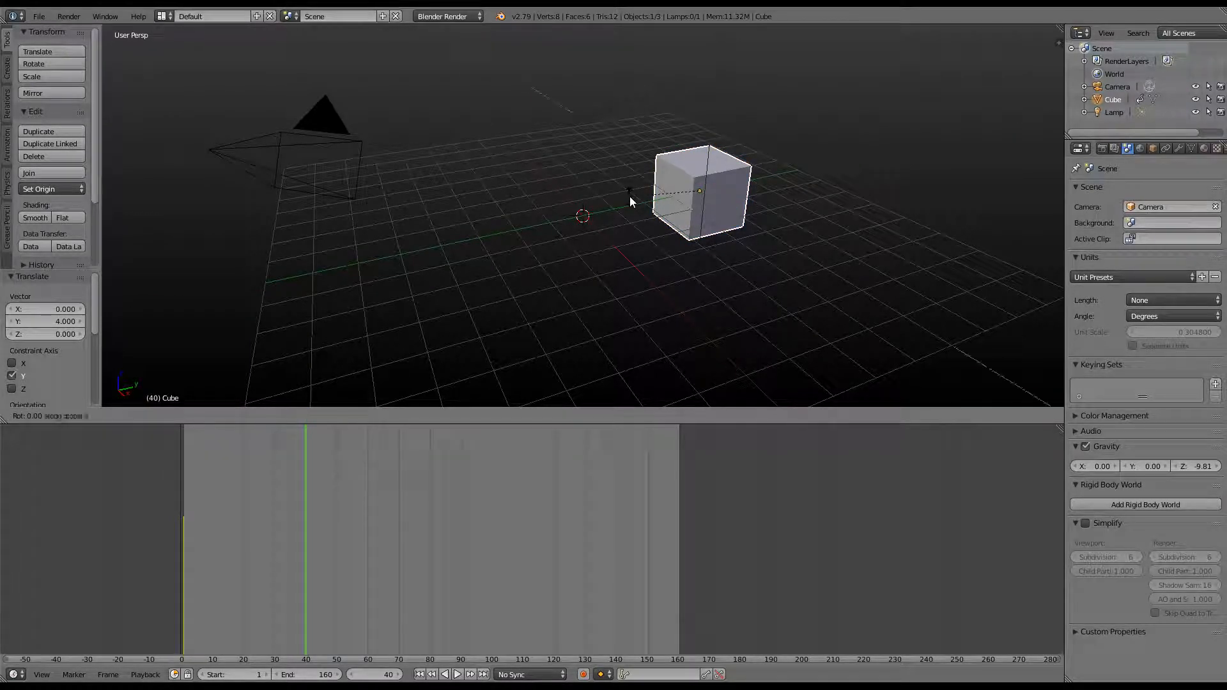
{"action": "type", "text": "-18"}
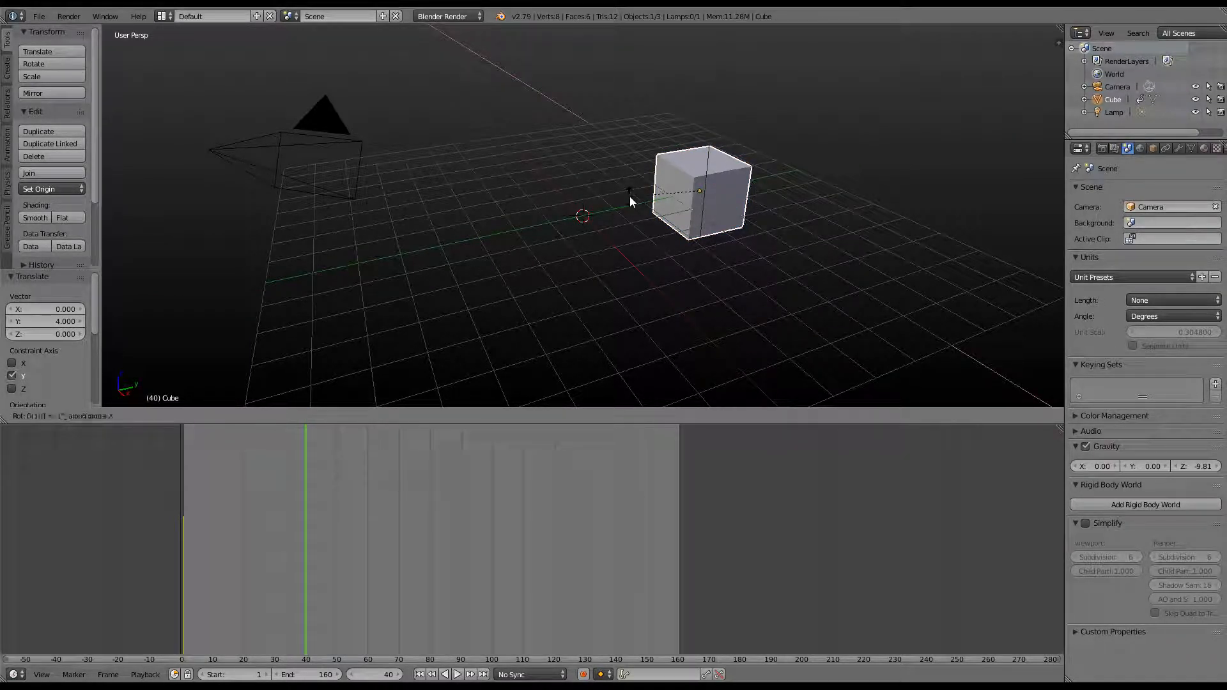
{"action": "type", "text": "0"}
{"action": "key", "text": "Return"}
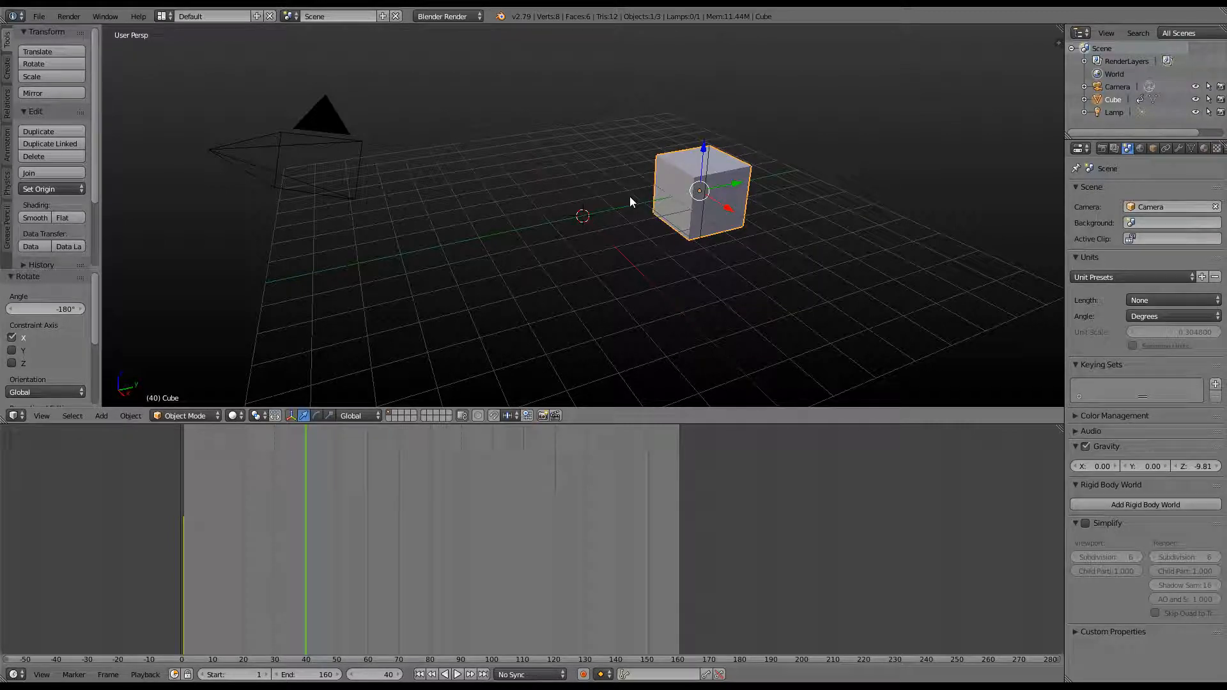
{"action": "key", "text": "i"}
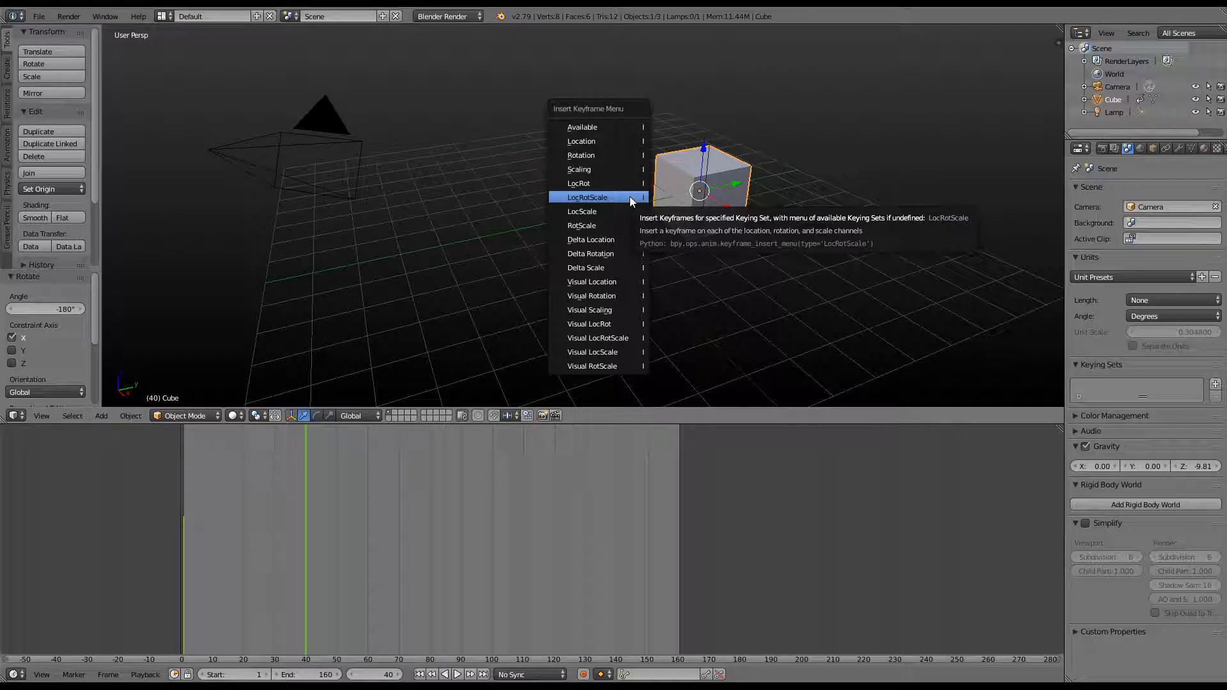
{"action": "left_click", "coordinate": [630, 197]}
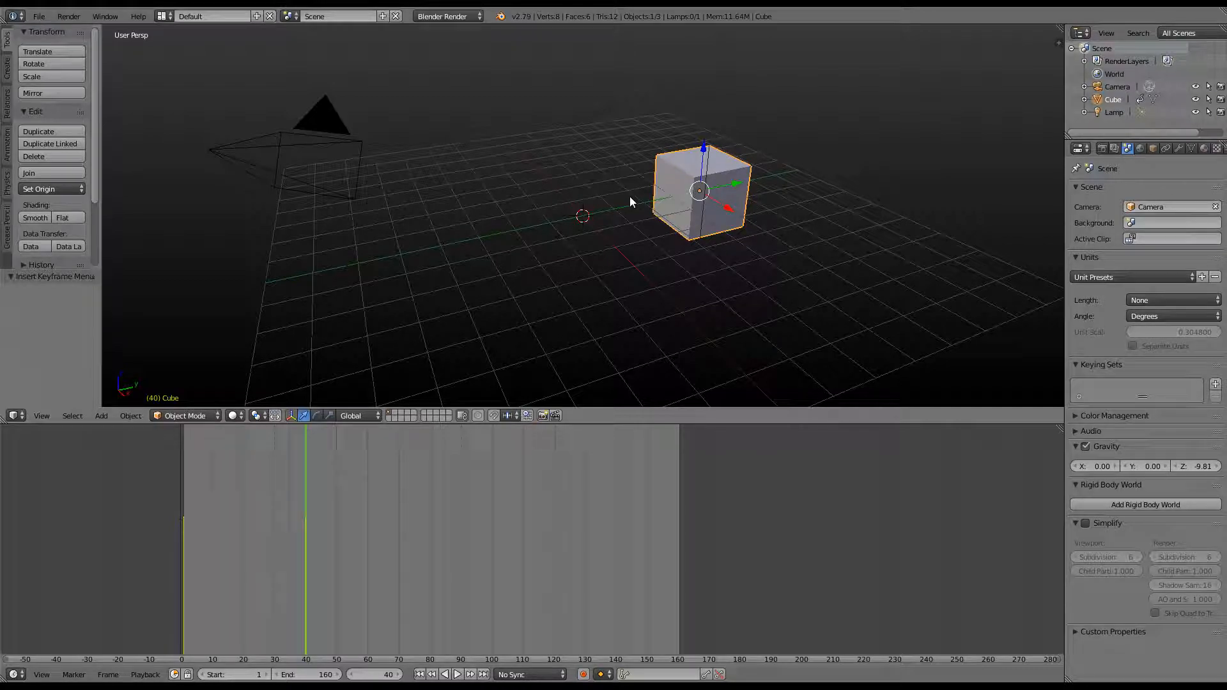
Play the animation from frame 1 to preview the motion up to frame 38
{"action": "left_click", "coordinate": [184, 607]}
{"action": "key", "text": "alt+a"}
{"action": "left_click_drag", "start_coordinate": [184, 607], "coordinate": [305, 588]}
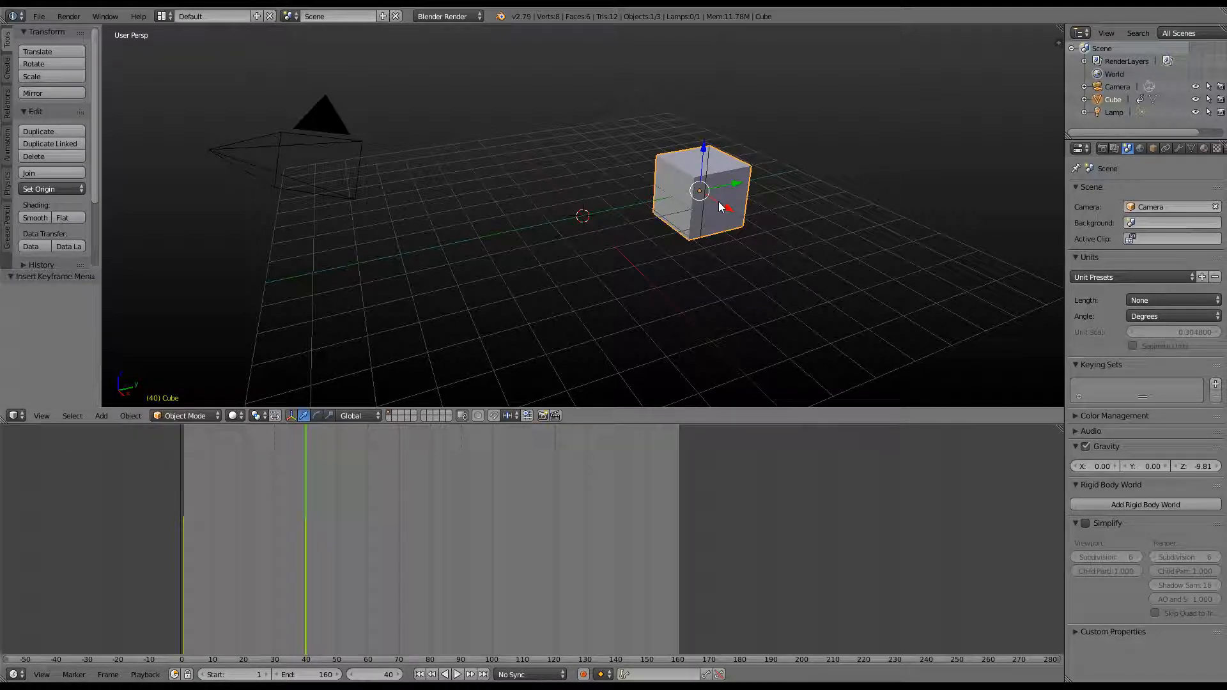
Move the cube 4 units along X and flip it 180° about Y
{"action": "key", "text": "g"}
{"action": "key", "text": "y"}
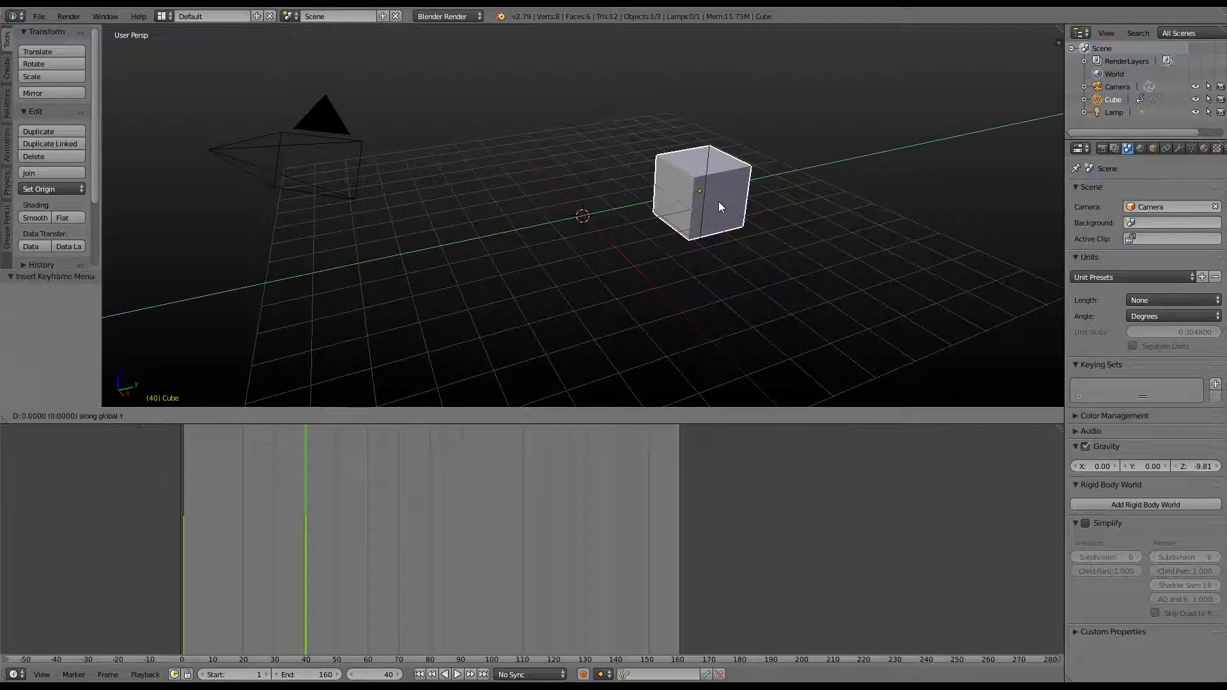
{"action": "type", "text": "x"}
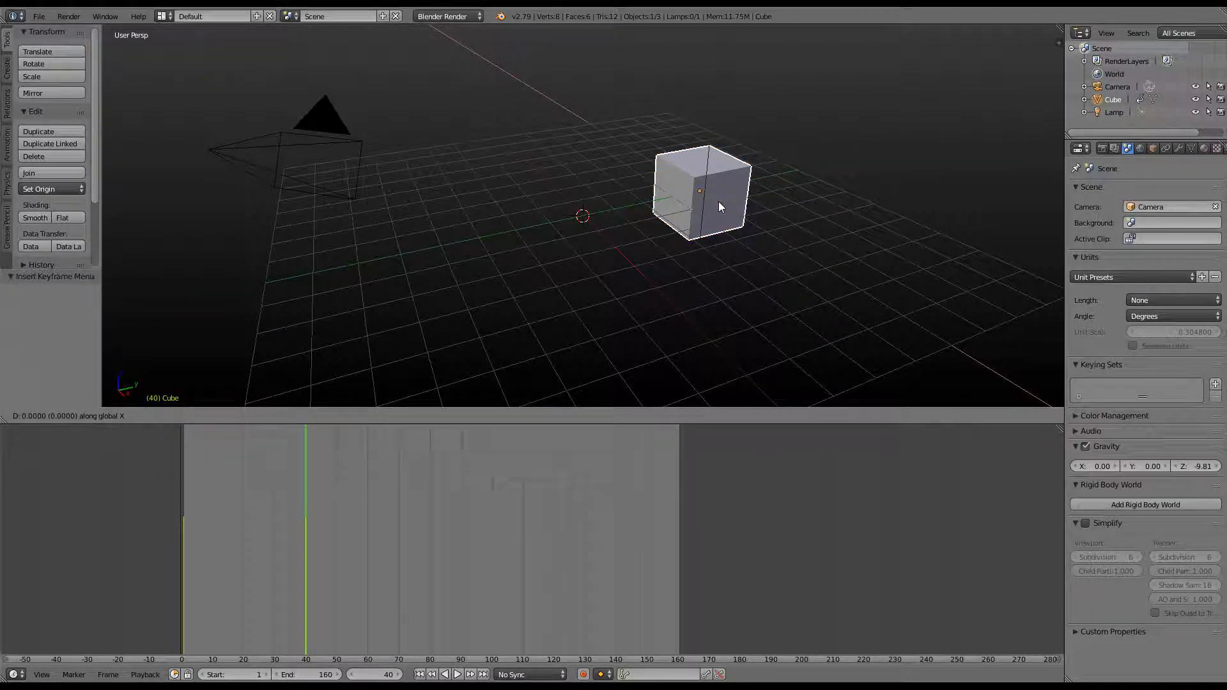
{"action": "type", "text": "4"}
{"action": "key", "text": "Return"}
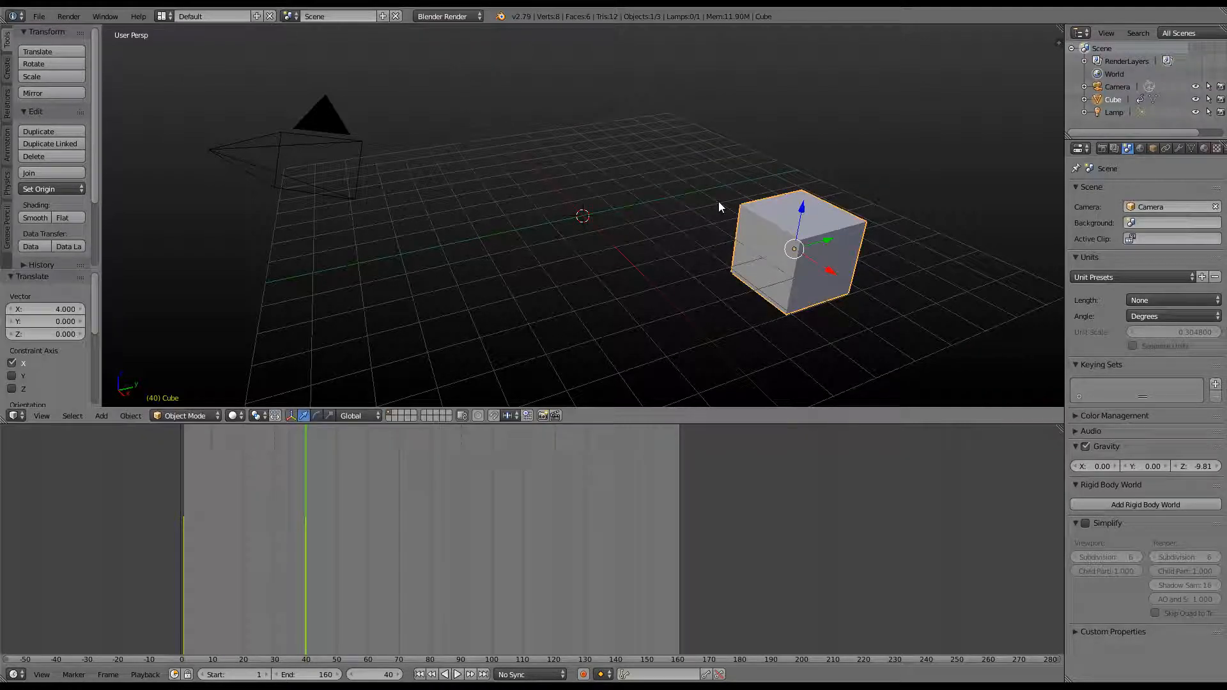
{"action": "type", "text": "y"}
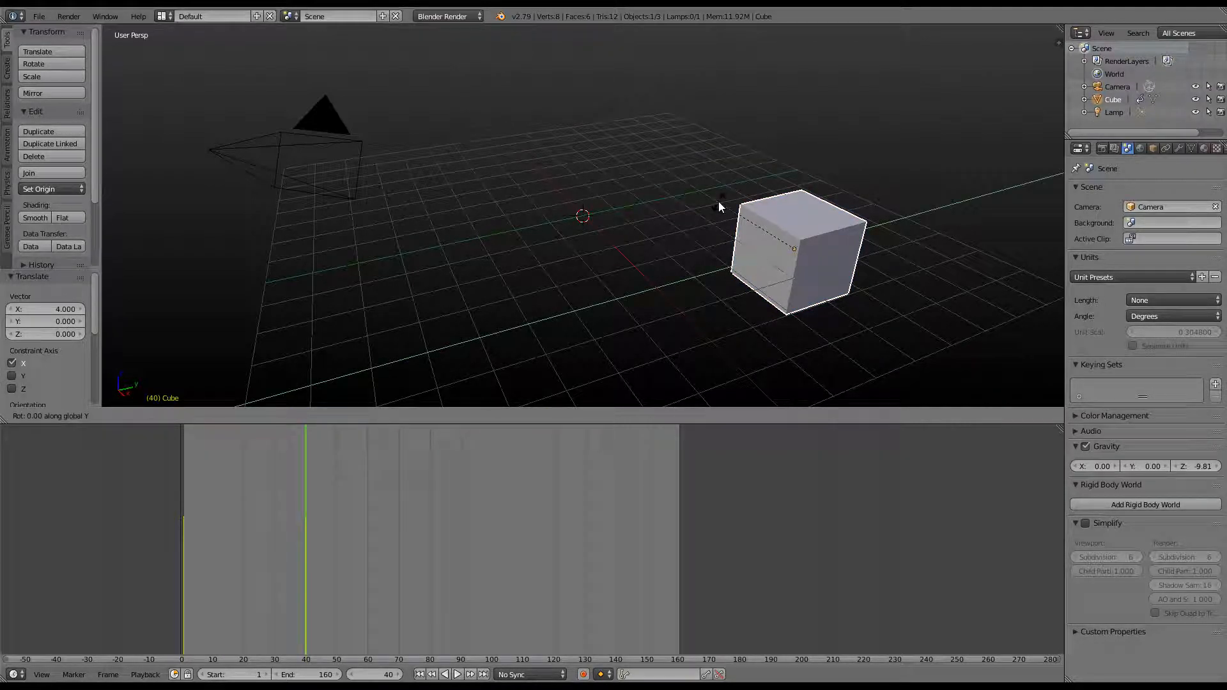
{"action": "type", "text": "180"}
{"action": "key", "text": "Return"}
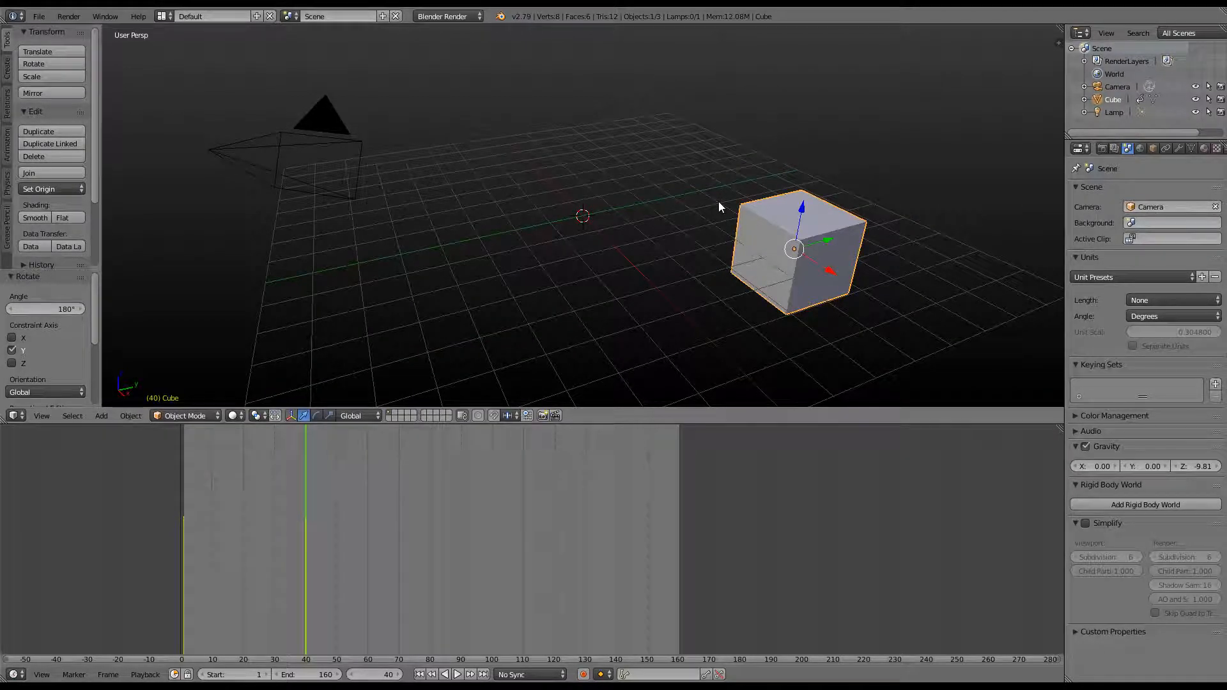
At frame 80, move the cube 4 units along X
{"action": "left_click", "coordinate": [430, 548]}
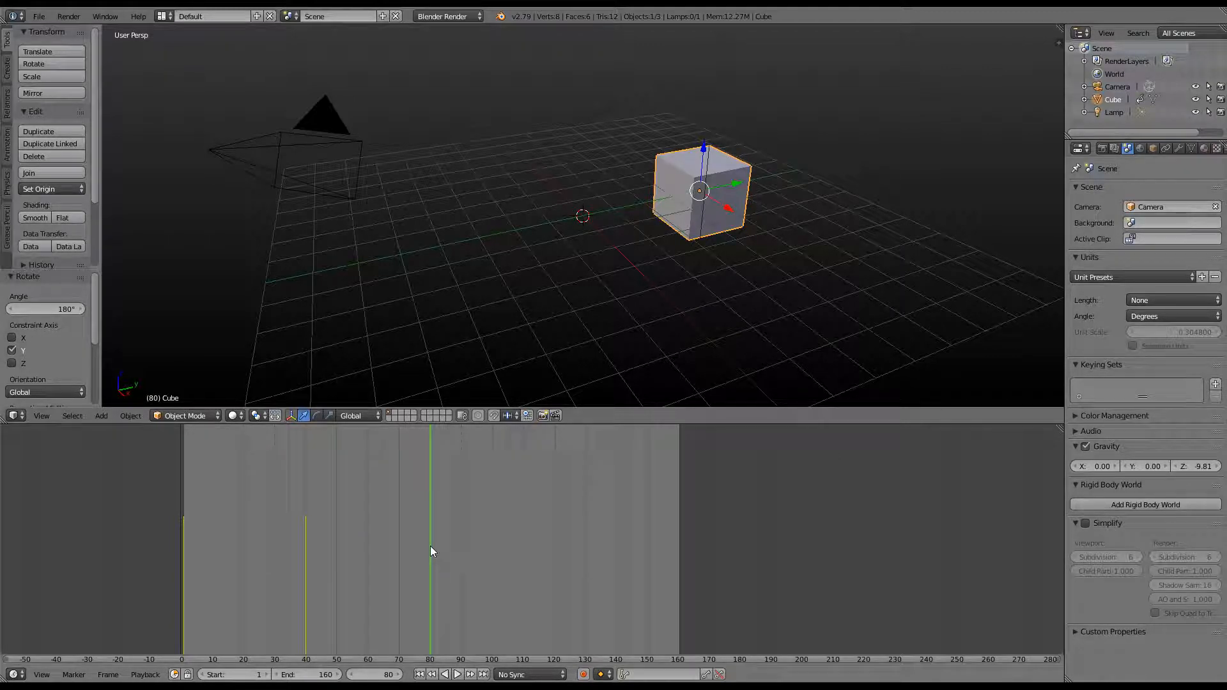
{"action": "left_click", "coordinate": [306, 596]}
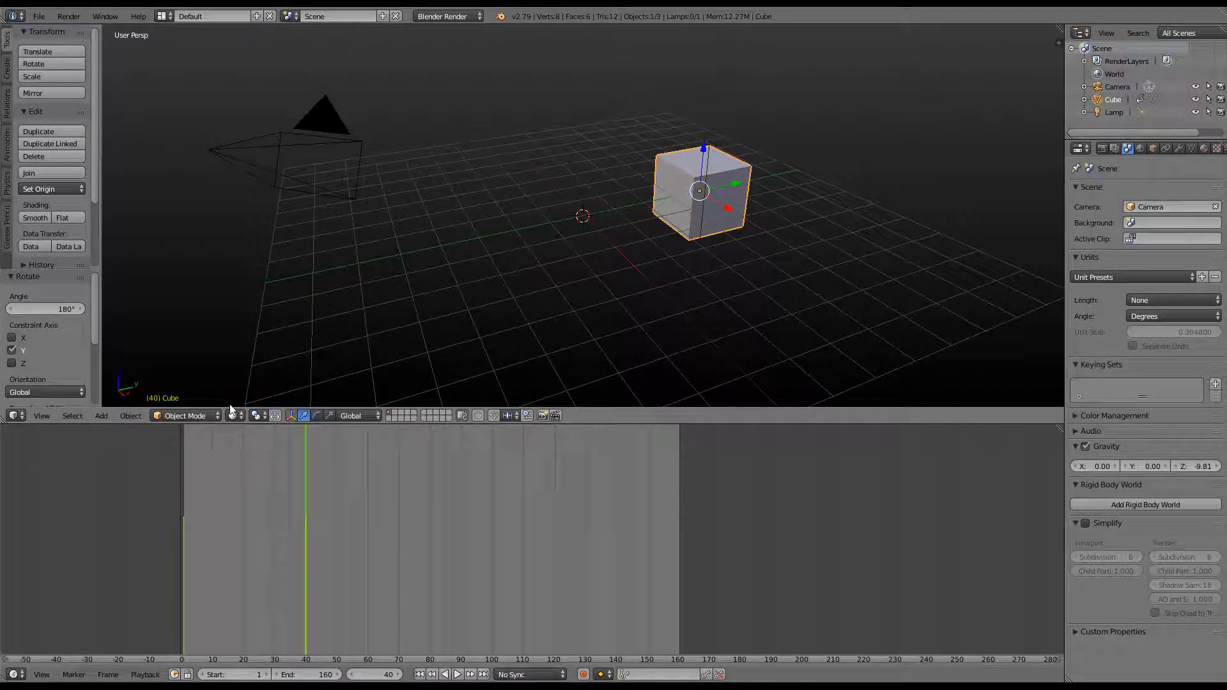
{"action": "left_click", "coordinate": [431, 537]}
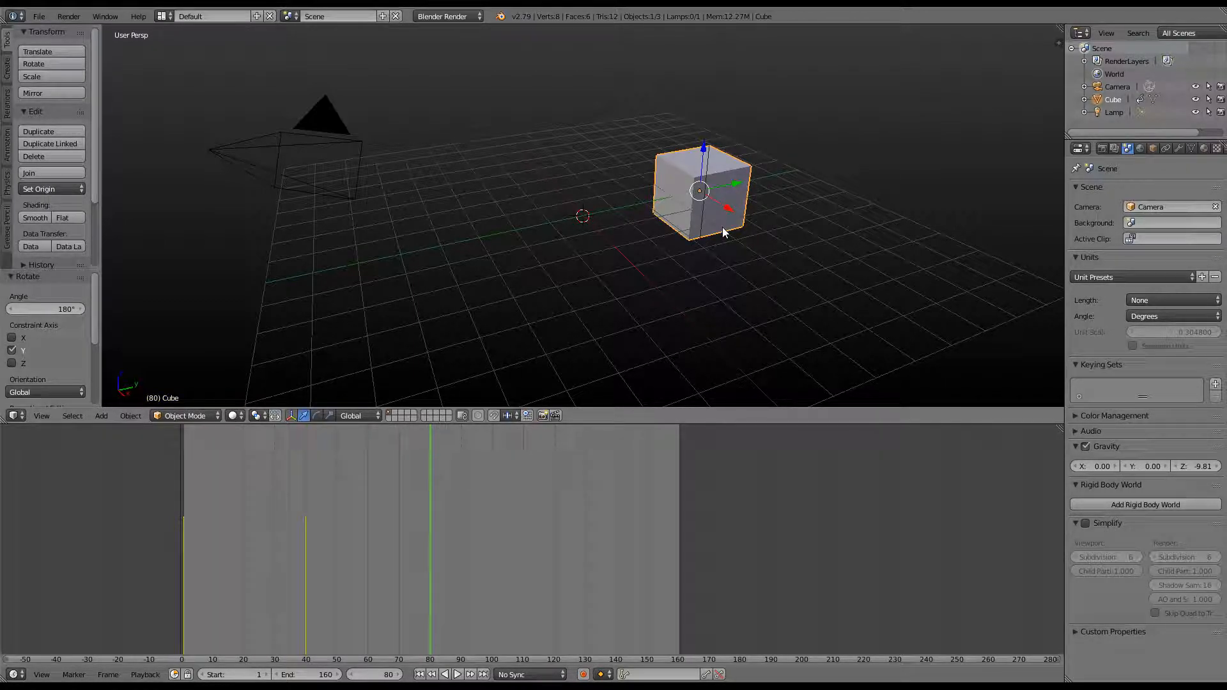
{"action": "key", "text": "g"}
{"action": "key", "text": "x"}
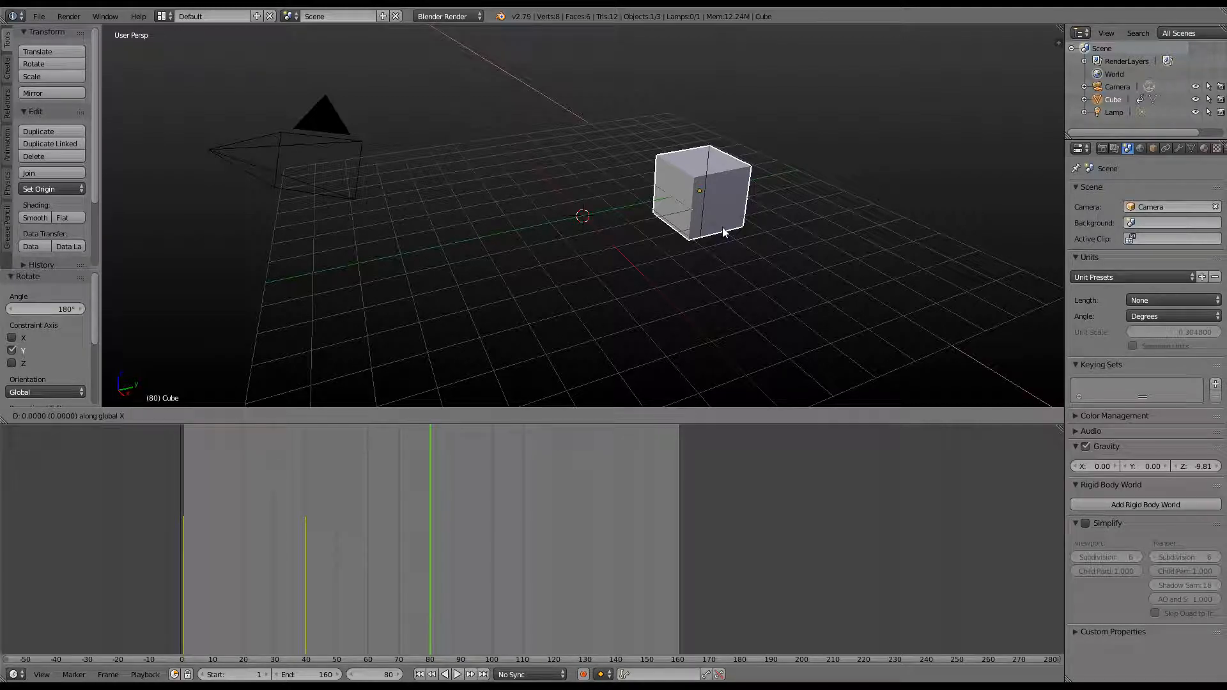
{"action": "key", "text": "4"}
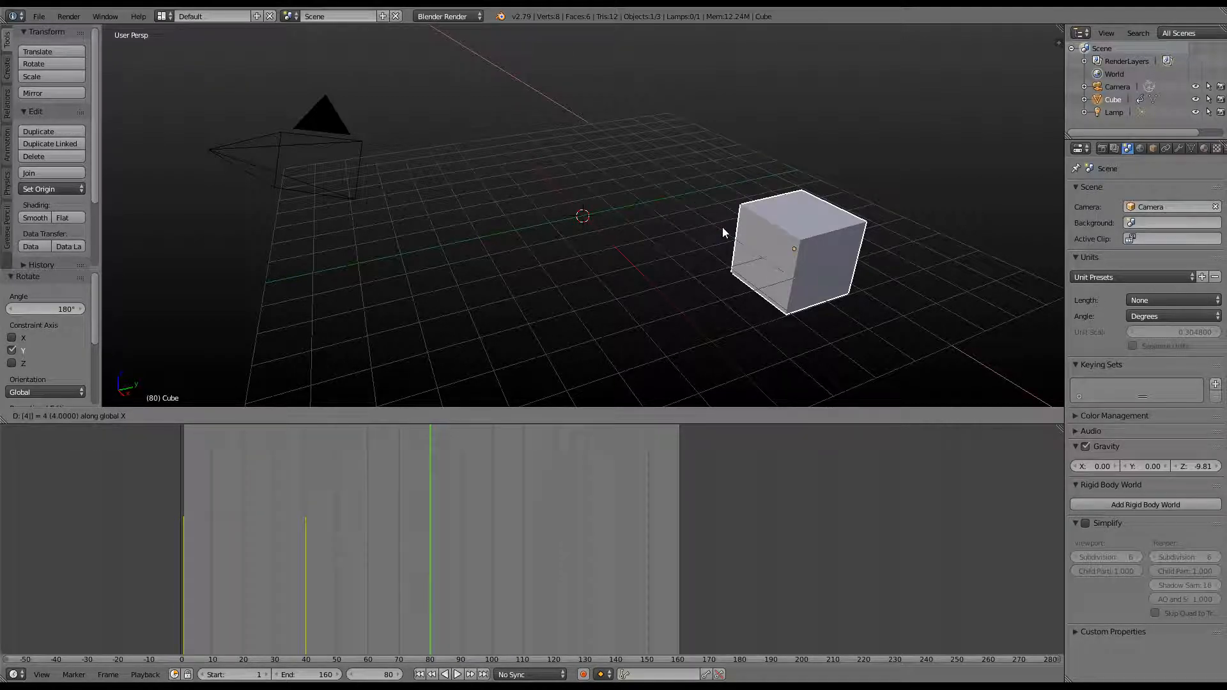
{"action": "key", "text": "Return"}
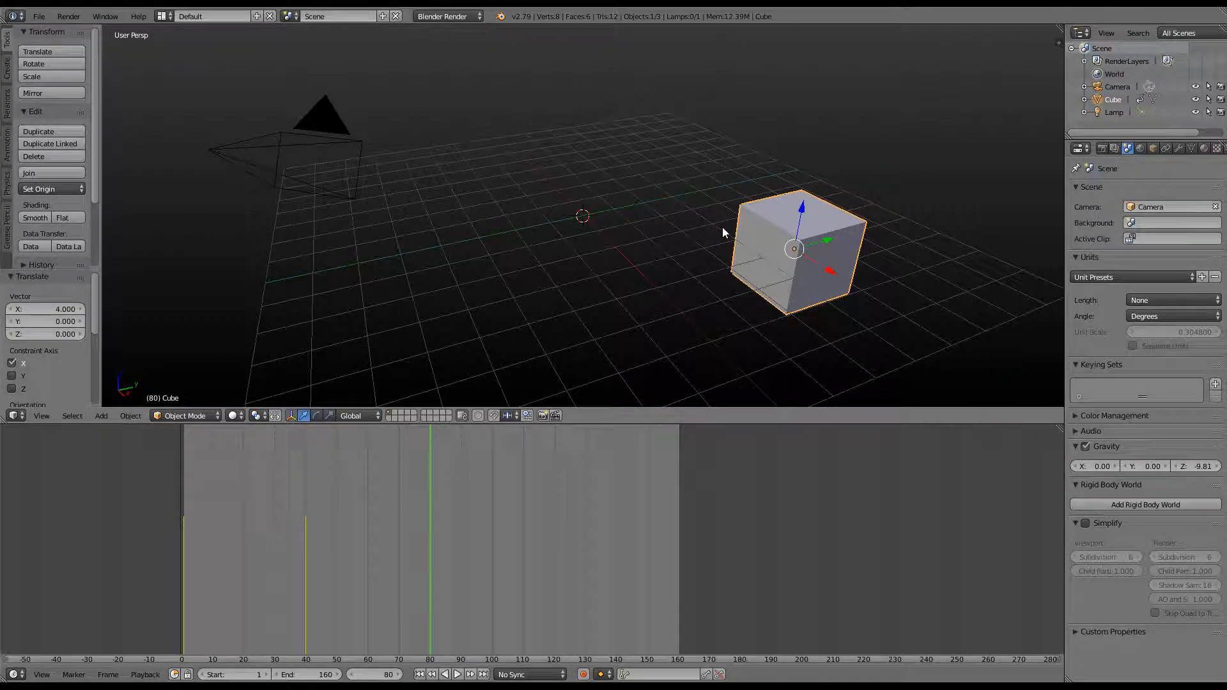
Rotate the cube 180° about Y and key its LocRotScale
{"action": "key", "text": "r"}
{"action": "key", "text": "y"}
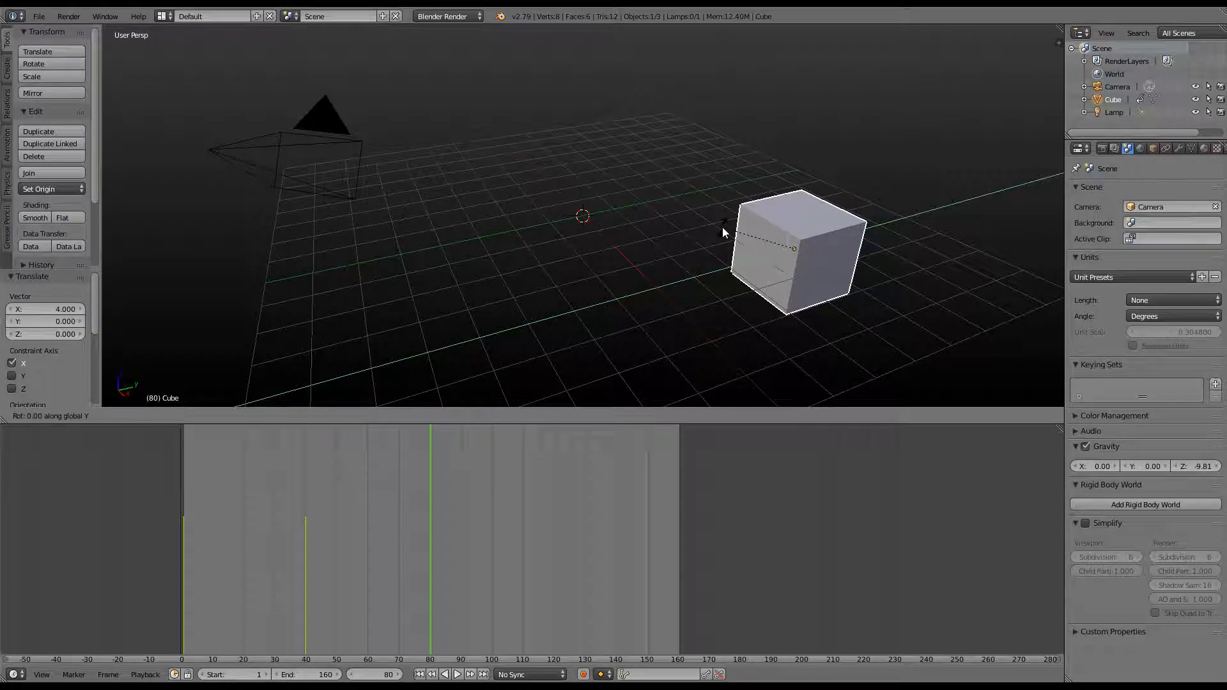
{"action": "type", "text": "180"}
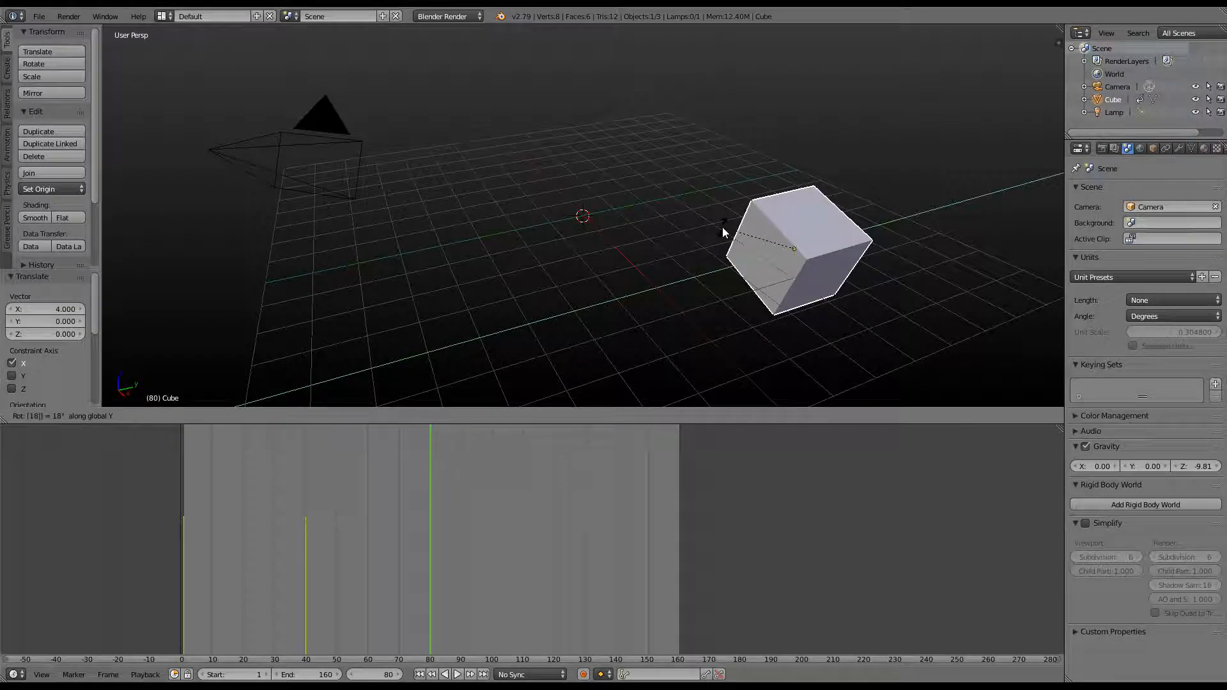
{"action": "key", "text": "Return"}
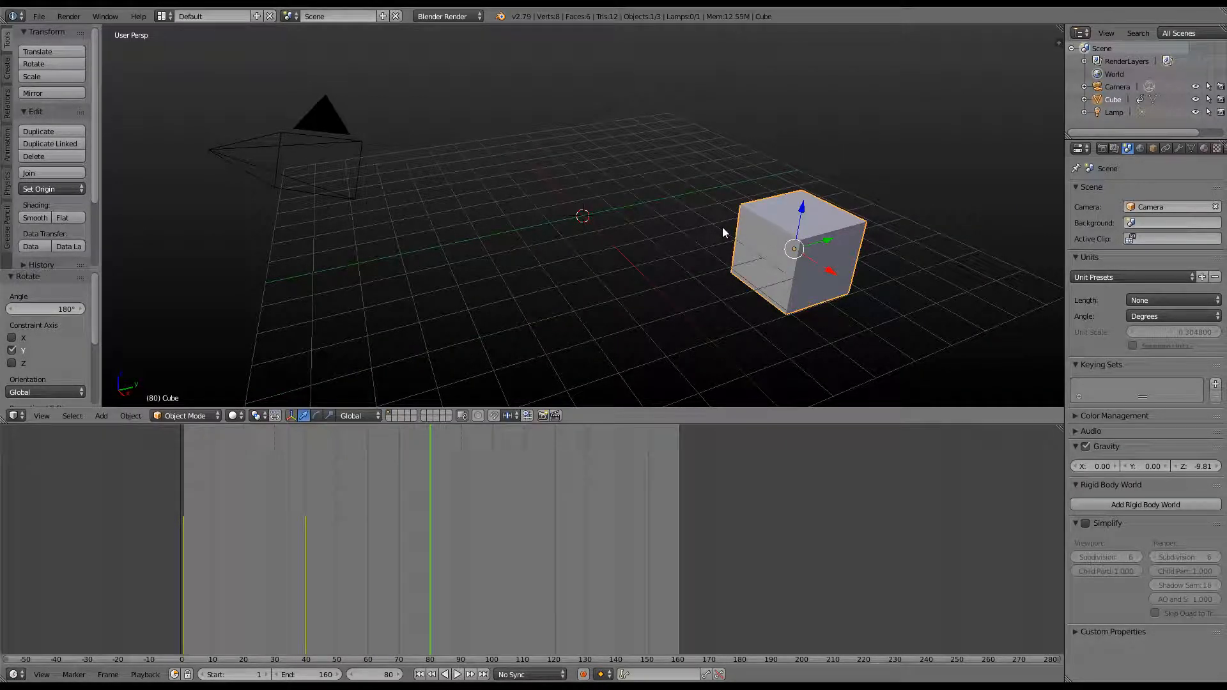
{"action": "key", "text": "i"}
{"action": "left_click", "coordinate": [704, 188]}
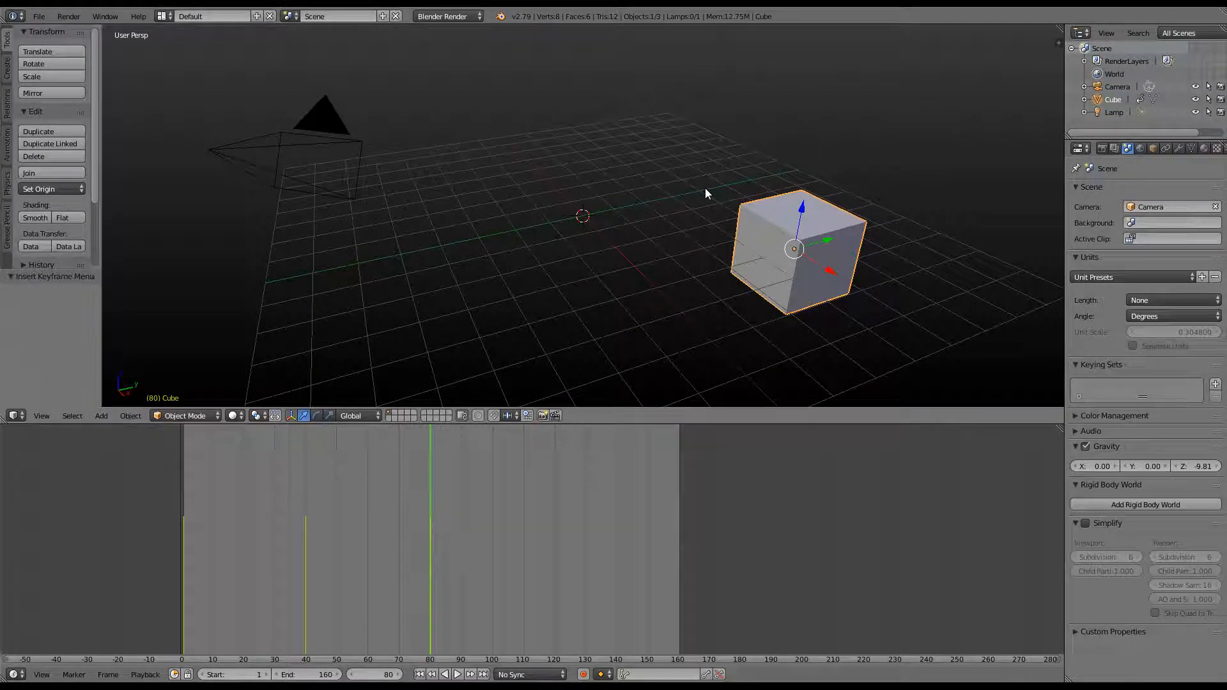
At frame 120, move the cube -4 units along Y
{"action": "left_click_drag", "start_coordinate": [435, 517], "coordinate": [429, 546]}
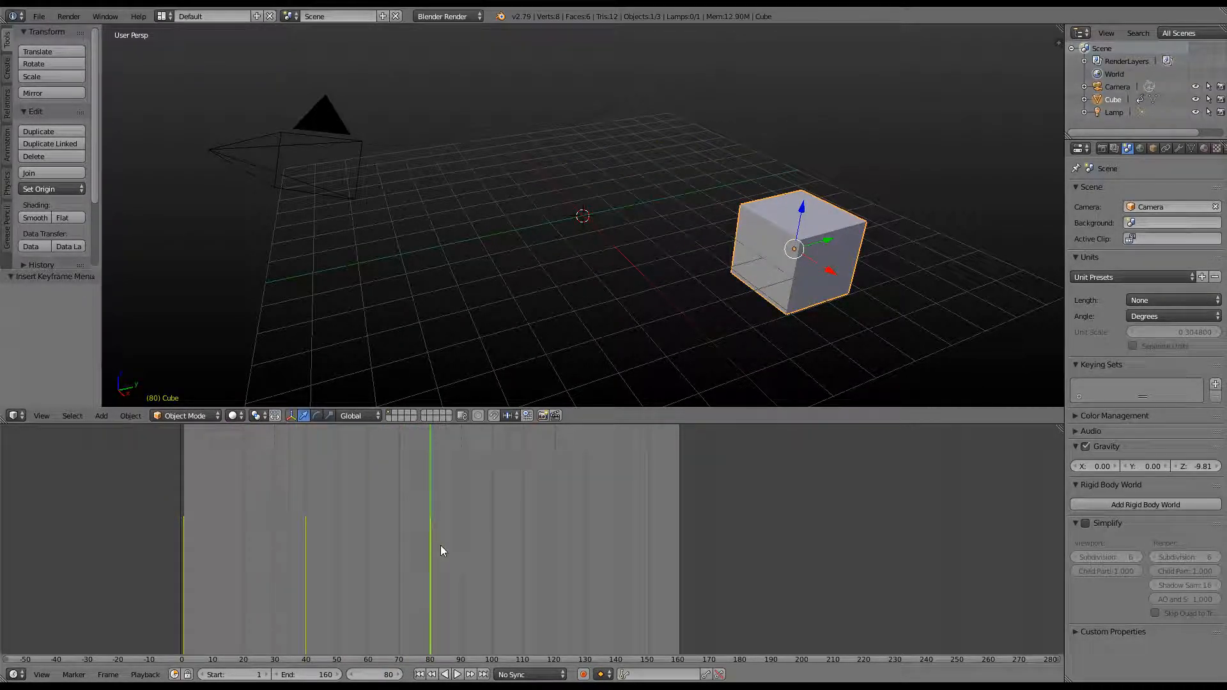
{"action": "left_click", "coordinate": [555, 559]}
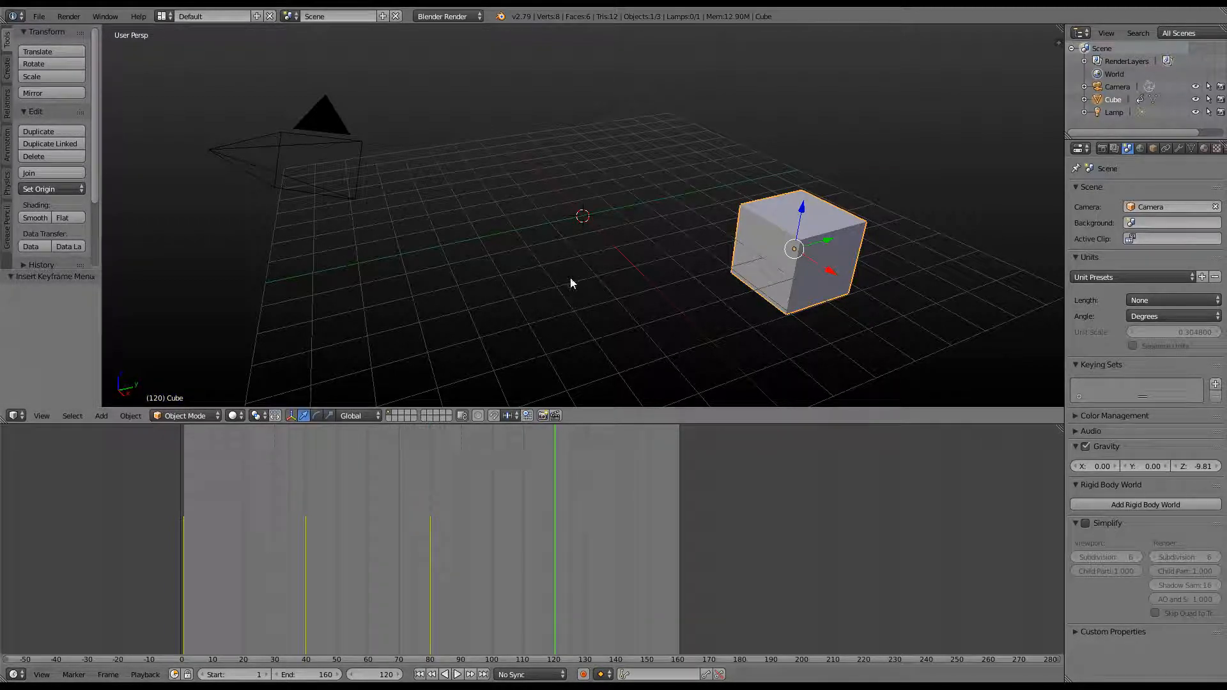
{"action": "key", "text": "g"}
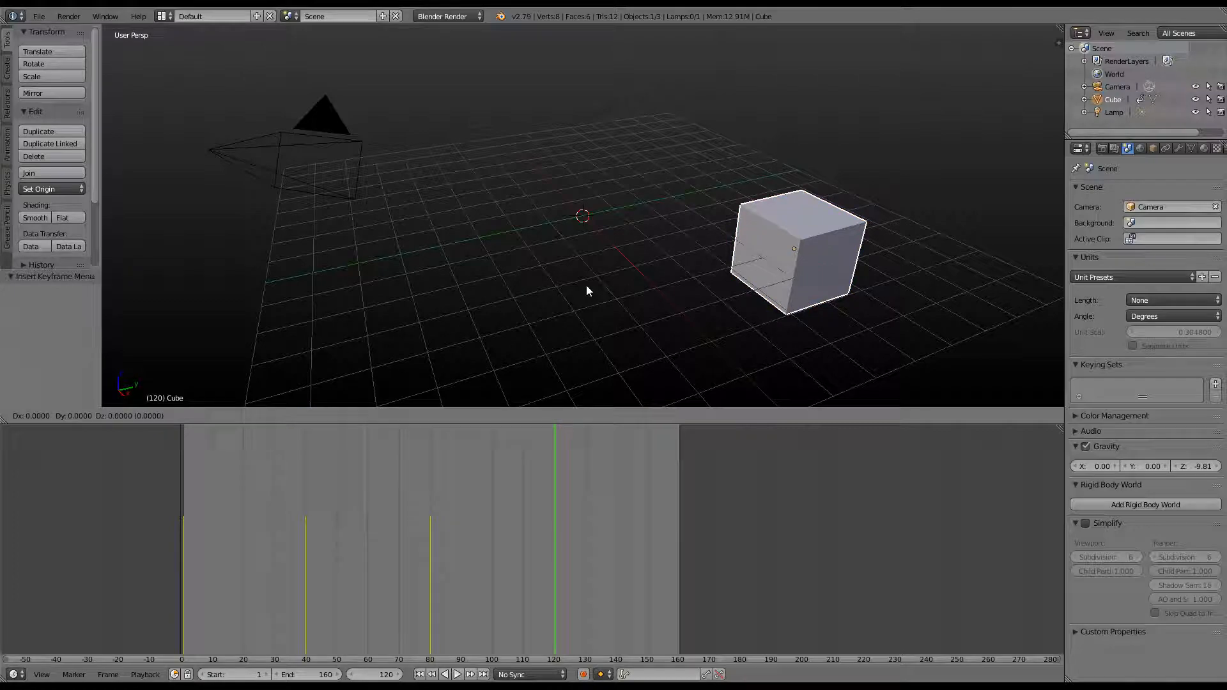
{"action": "type", "text": "y"}
{"action": "type", "text": "-4"}
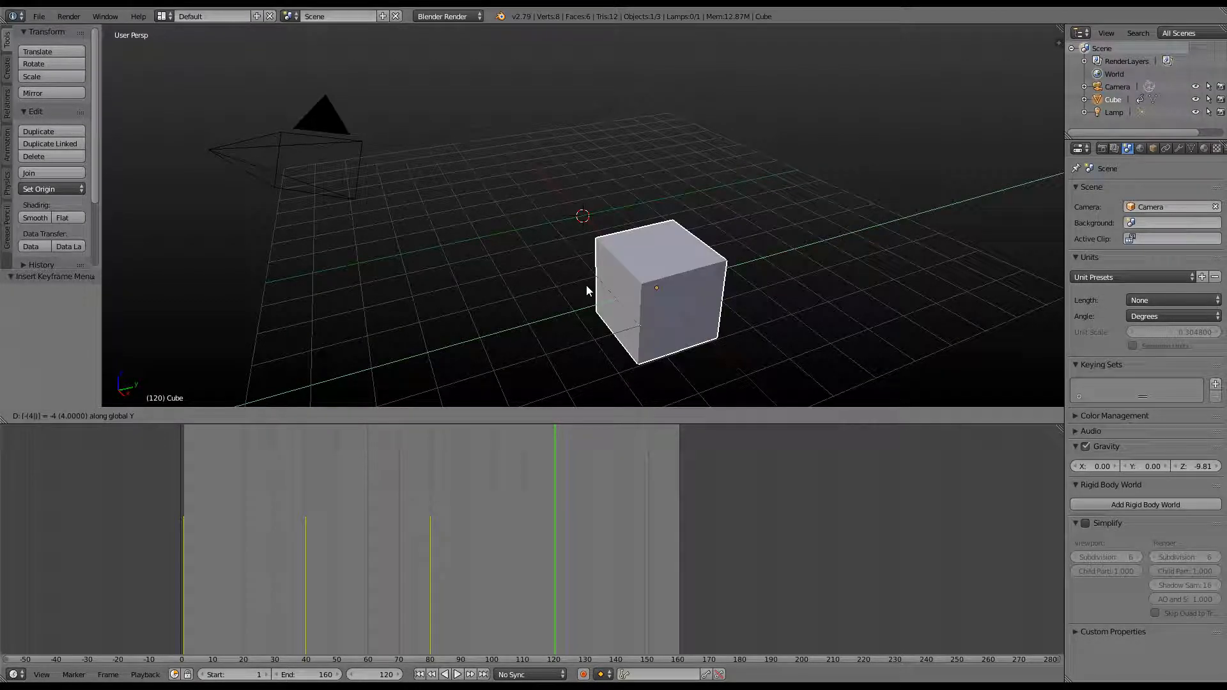
{"action": "key", "text": "Return"}
Flip the cube 180° about X, key LocRotScale, and play the animation
{"action": "type", "text": "rx180"}
{"action": "key", "text": "Return"}
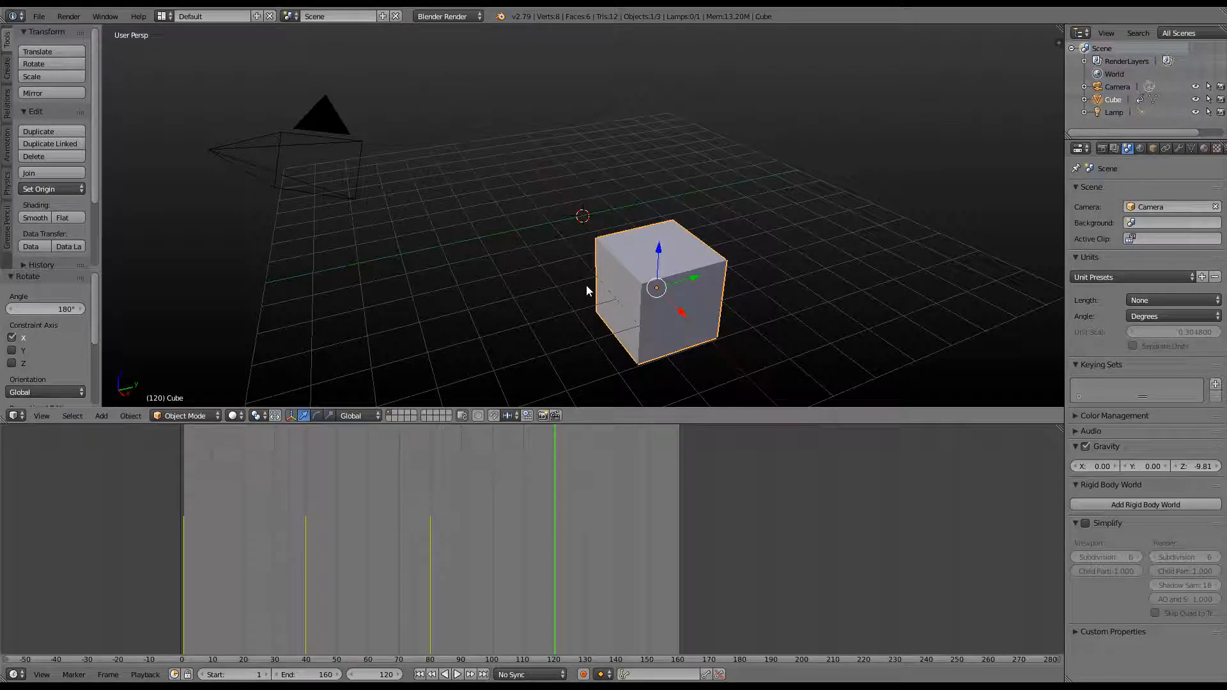
{"action": "key", "text": "i"}
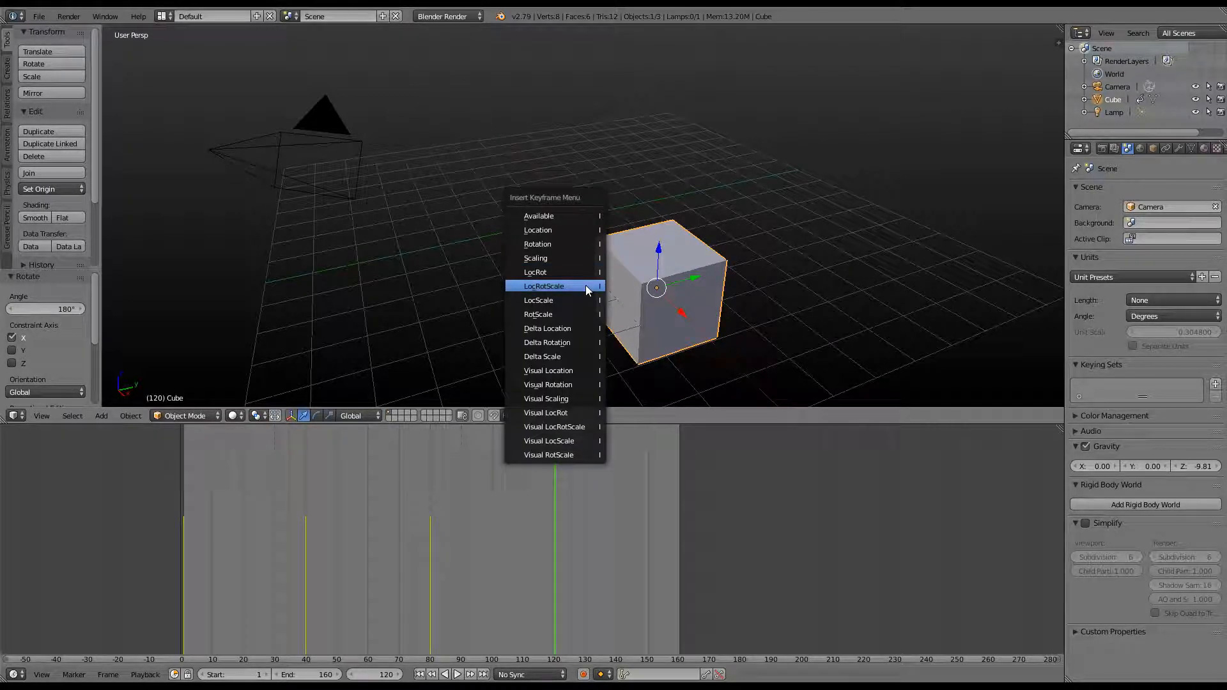
{"action": "left_click", "coordinate": [588, 273]}
{"action": "key", "text": "alt+a"}
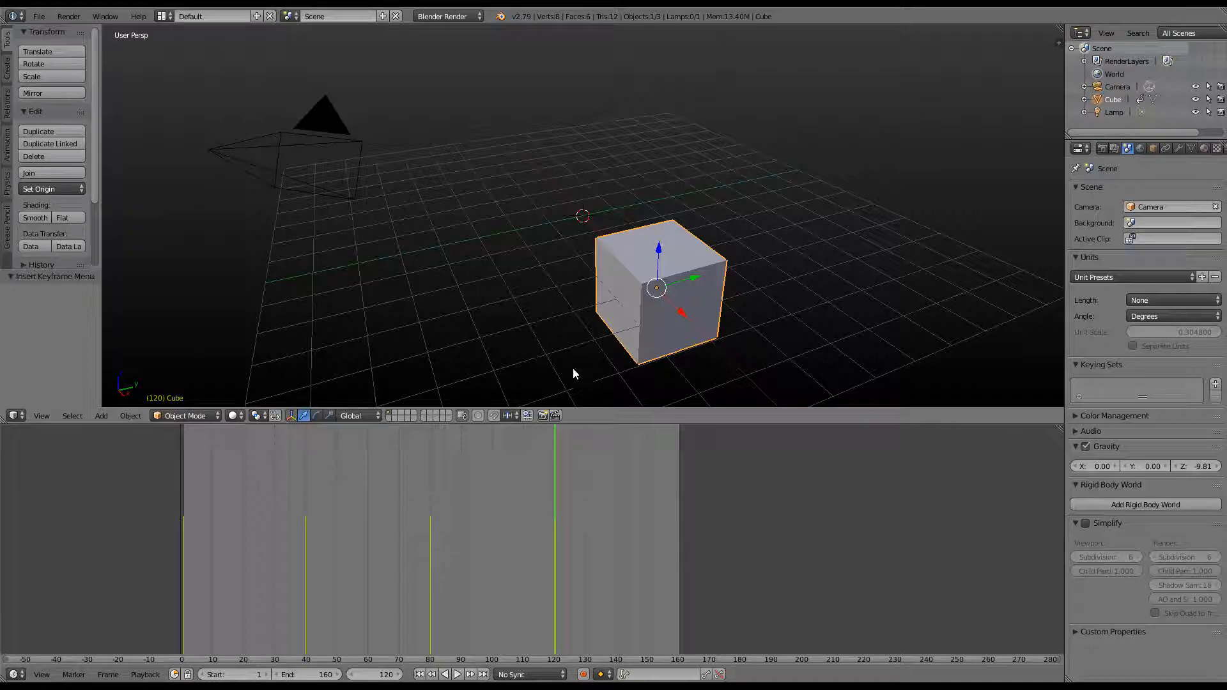
Stop playback, go to frame 160, and move the cube -4 units along X
{"action": "key", "text": "alt+a"}
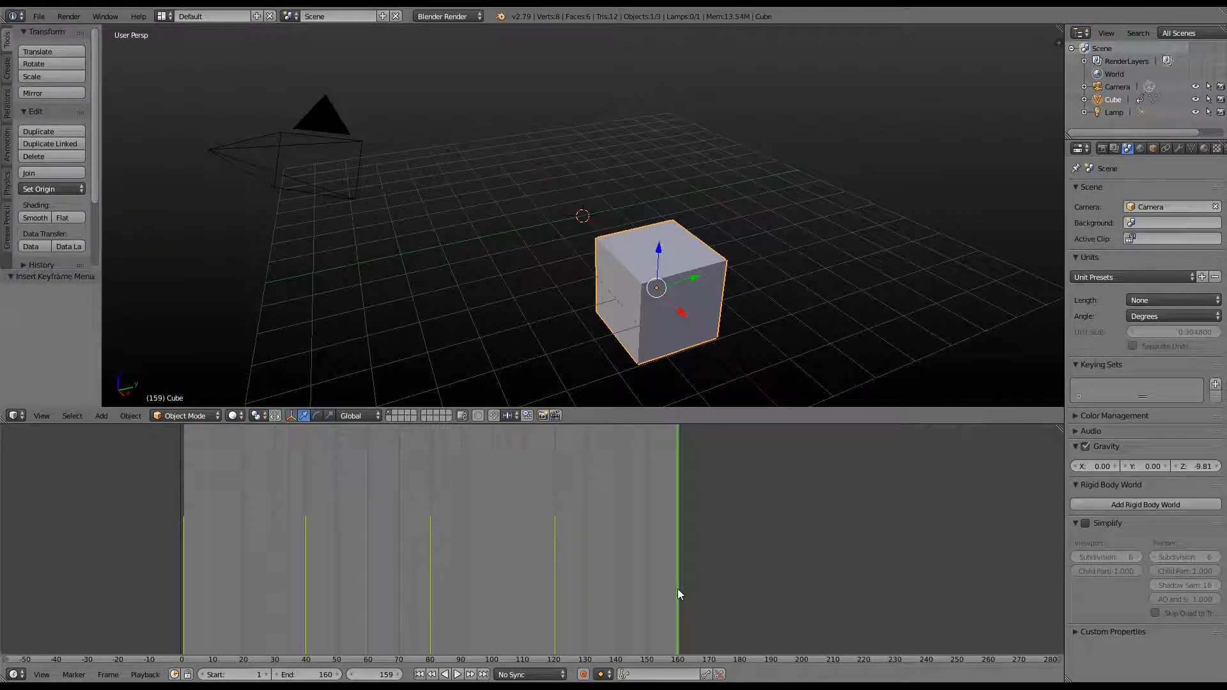
{"action": "left_click", "coordinate": [398, 675]}
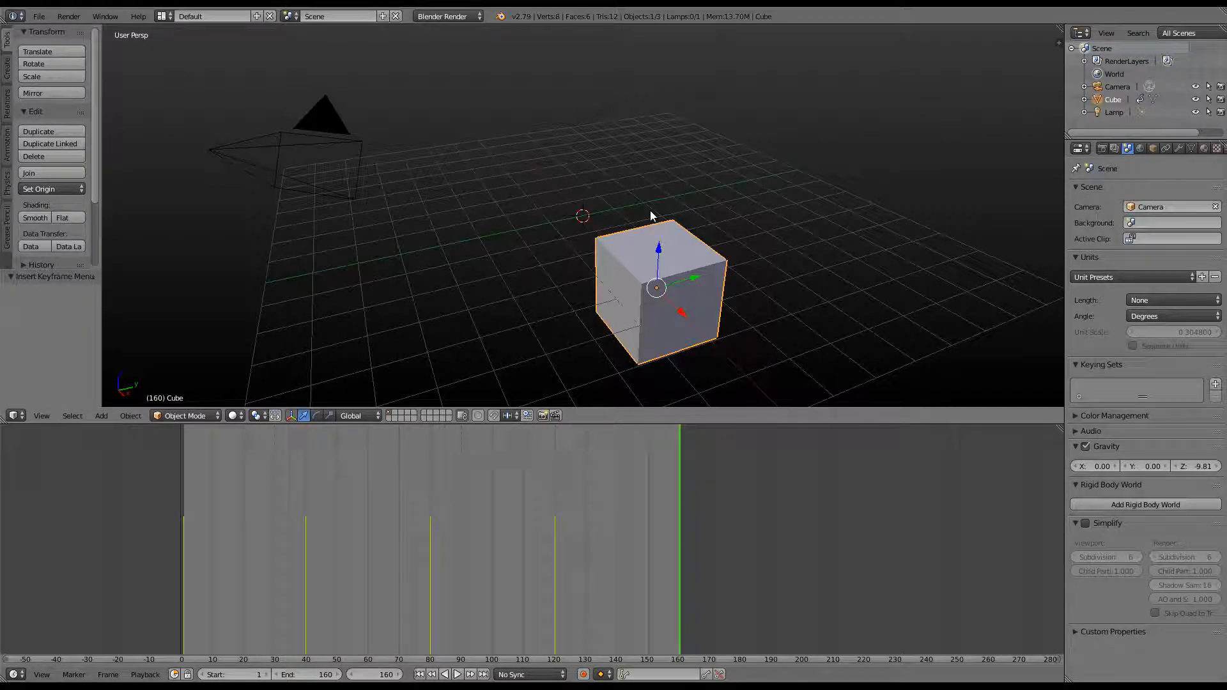
{"action": "key", "text": "g"}
{"action": "key", "text": "x"}
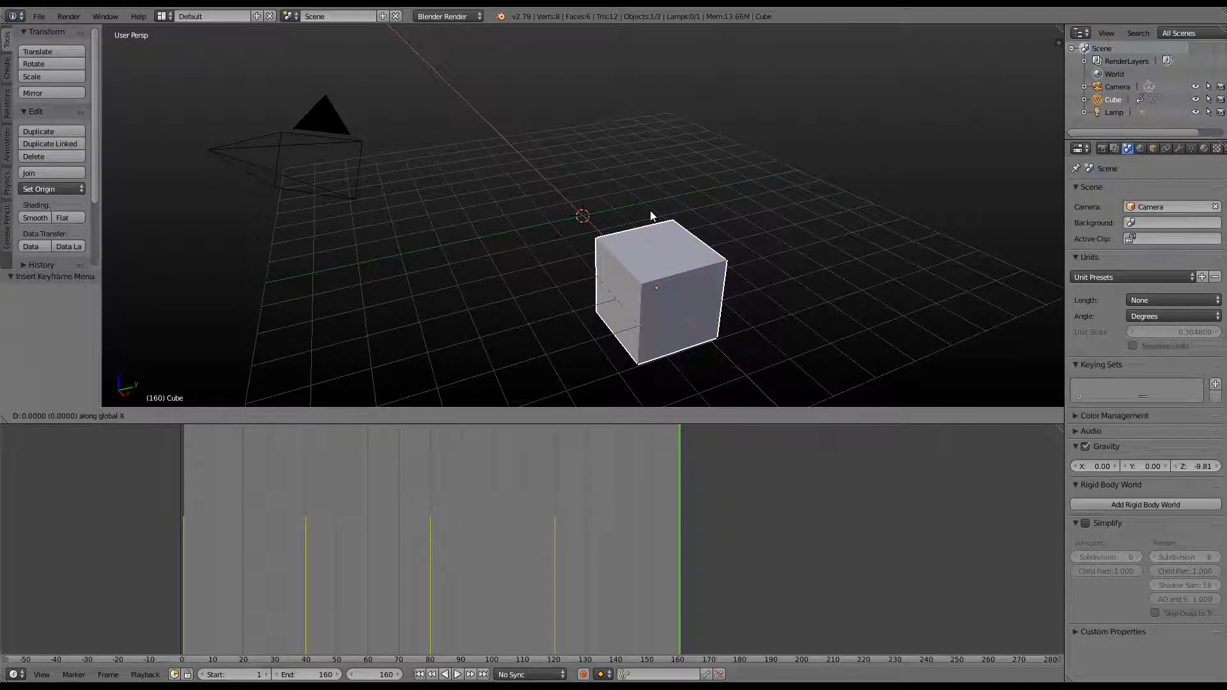
{"action": "type", "text": "-4"}
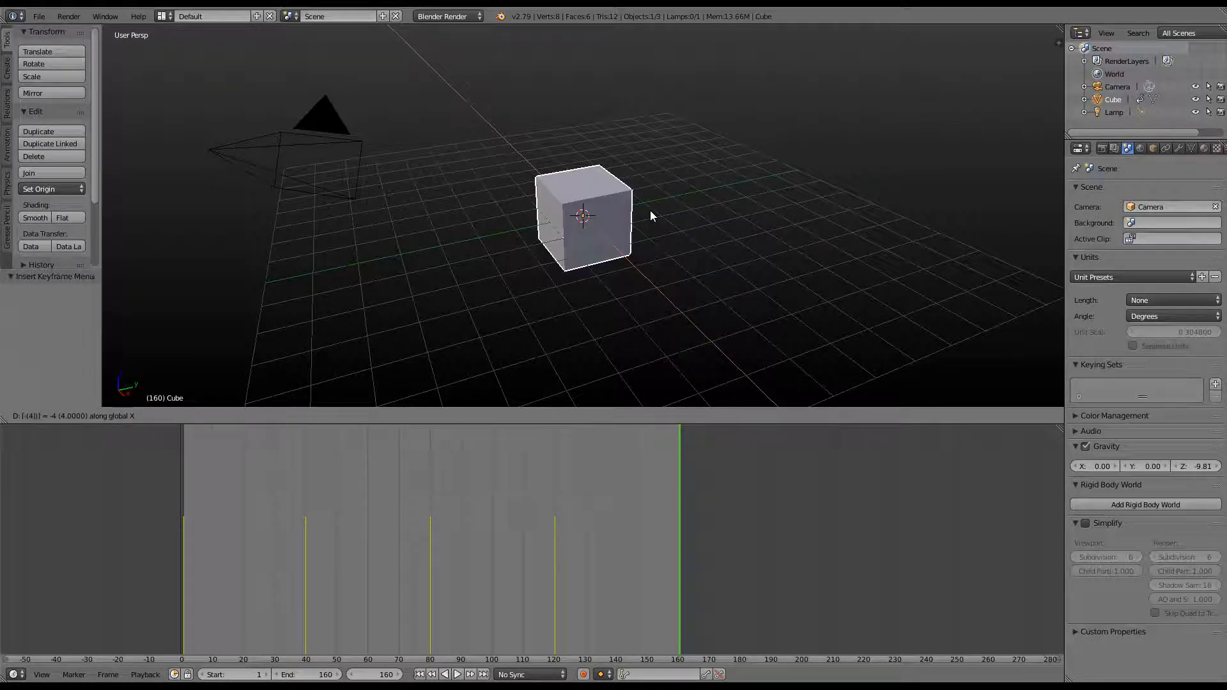
{"action": "key", "text": "Return"}
Rotate the cube 180° about Y and key its LocRotScale
{"action": "type", "text": "ry"}
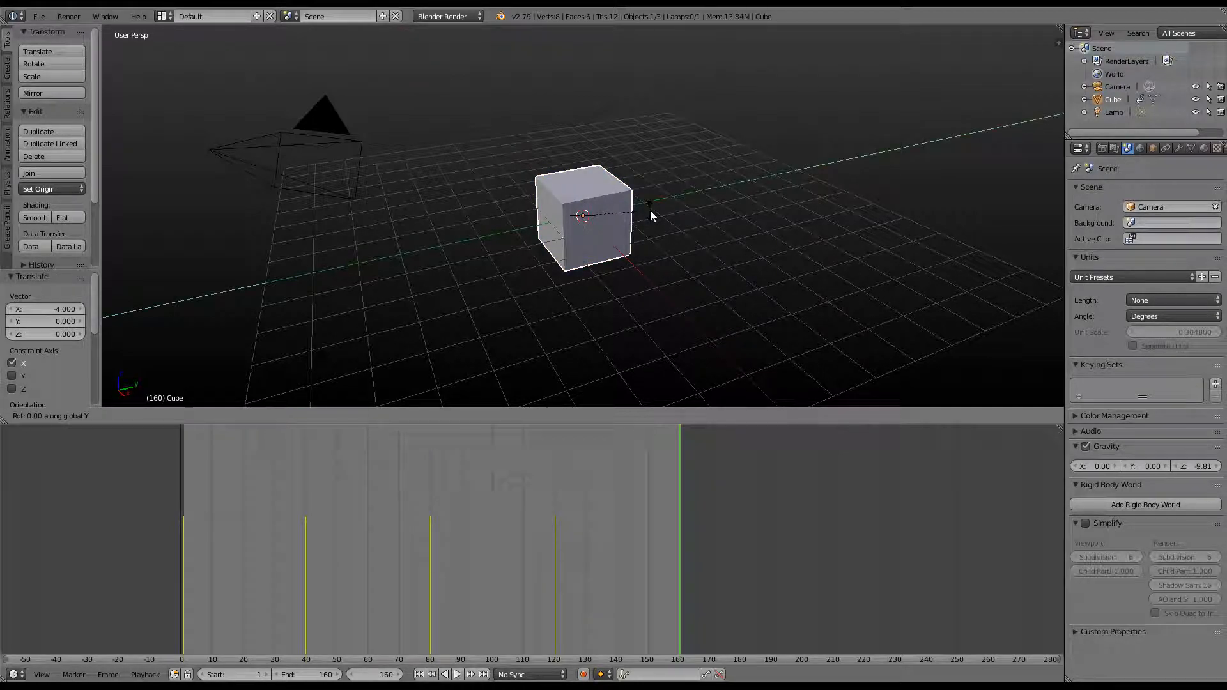
{"action": "type", "text": "180"}
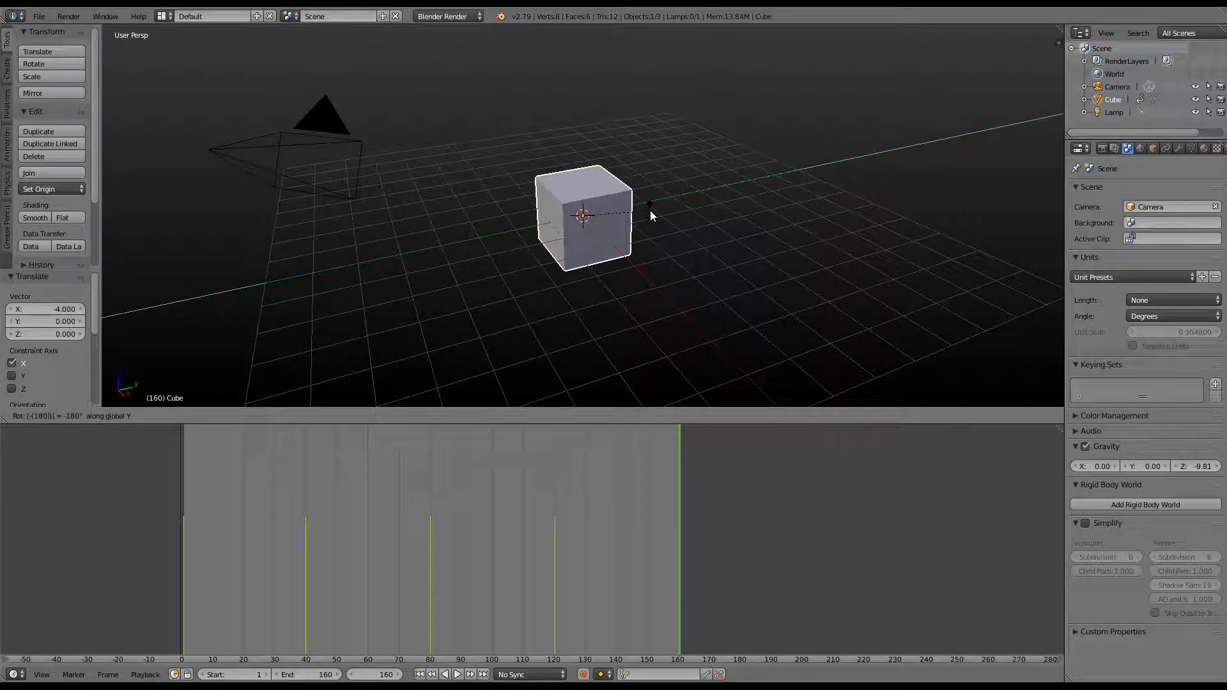
{"action": "key", "text": "Return"}
{"action": "key", "text": "i"}
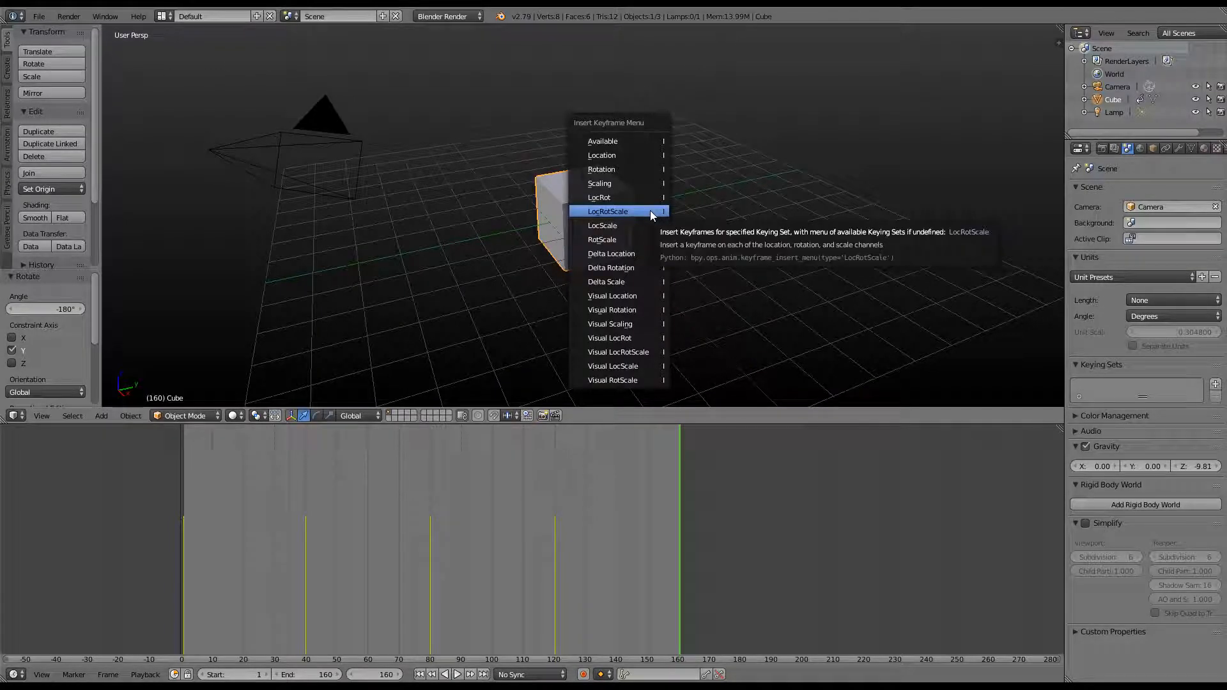
{"action": "left_click", "coordinate": [650, 210]}
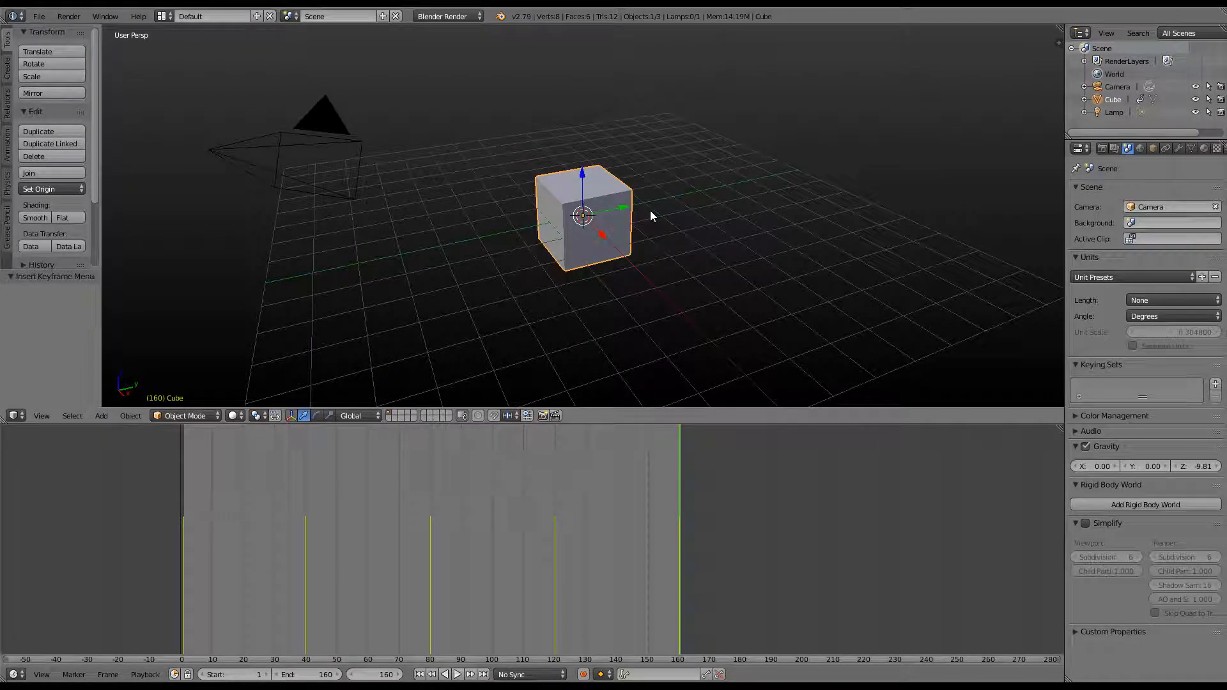
{"action": "left_click", "coordinate": [457, 674]}
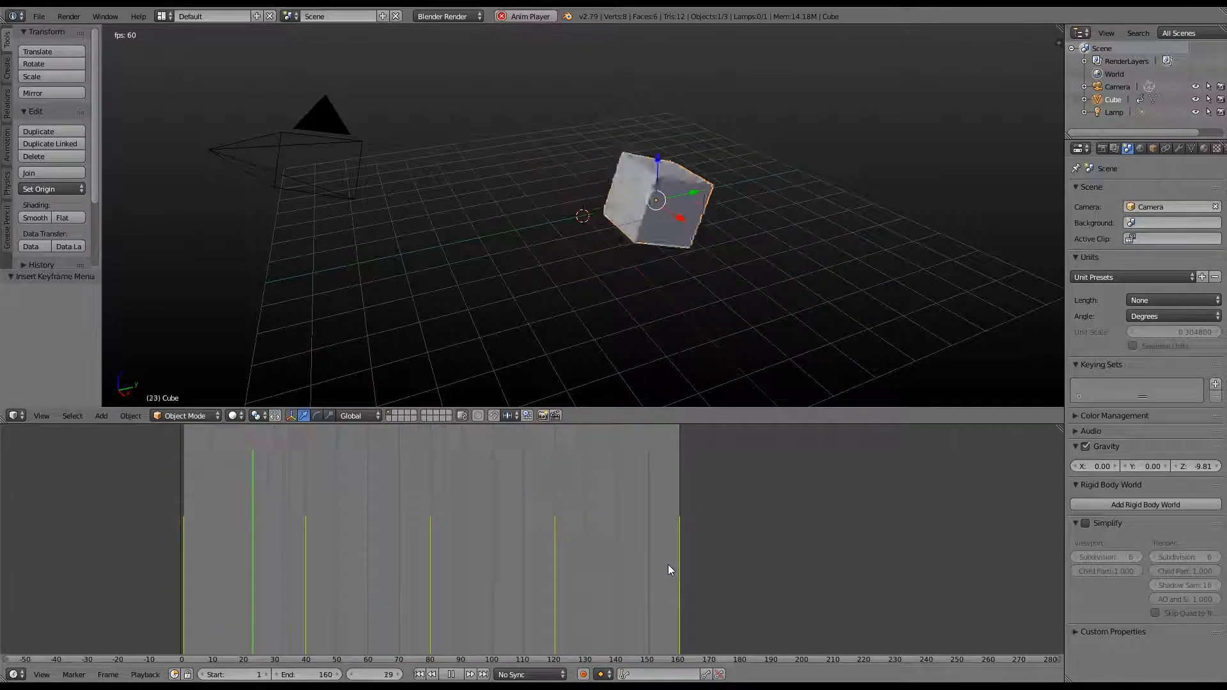
{"action": "key", "text": "alt+a"}
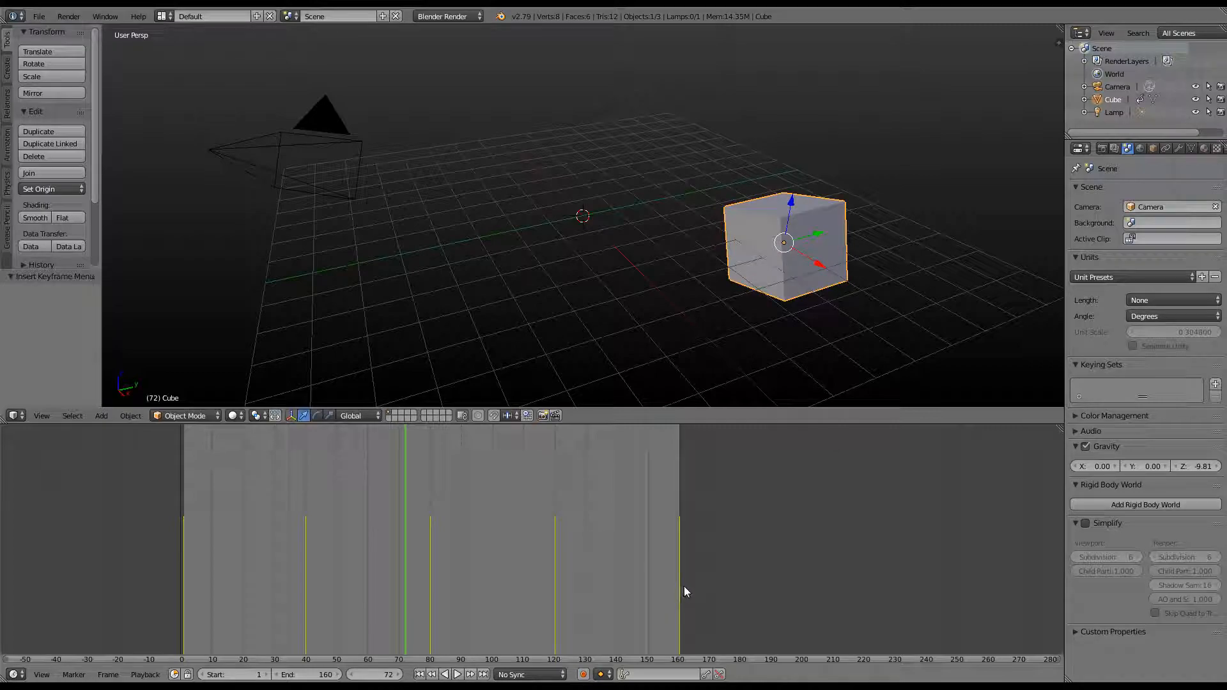
{"action": "left_click", "coordinate": [680, 597]}
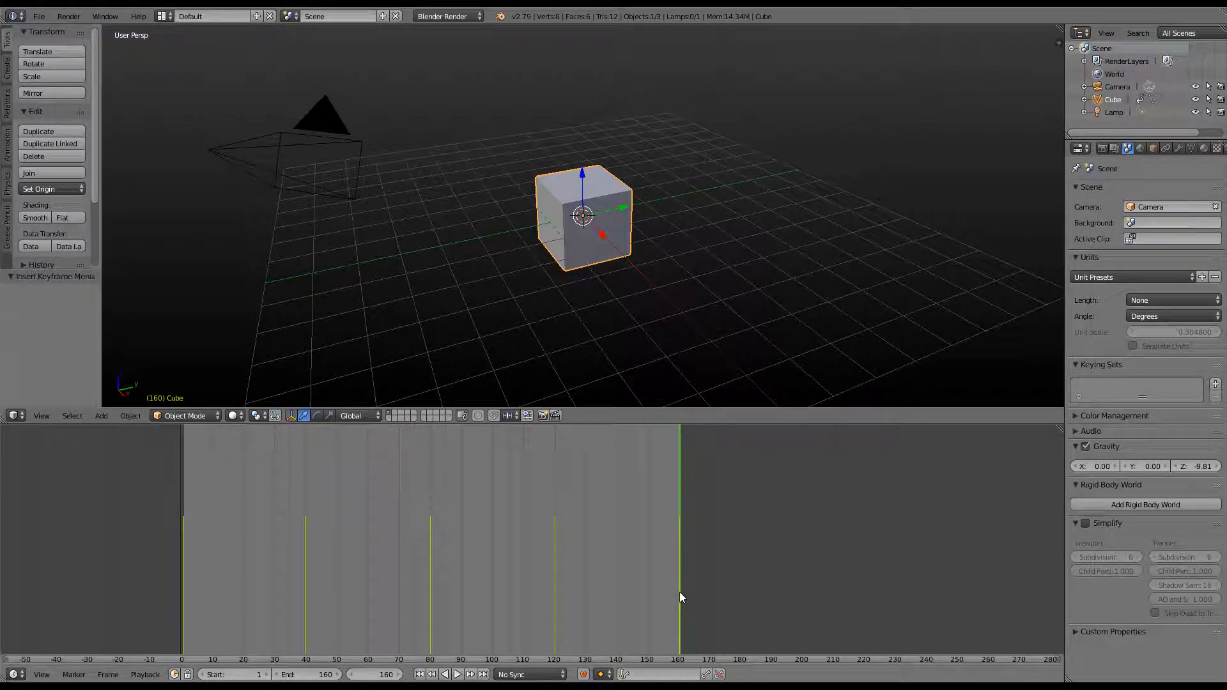
Go to frame 200, set the end frame to 200, and drag the cube up 3.492 along Z
{"action": "left_click_drag", "start_coordinate": [364, 679], "coordinate": [369, 680]}
{"action": "left_click", "coordinate": [362, 678]}
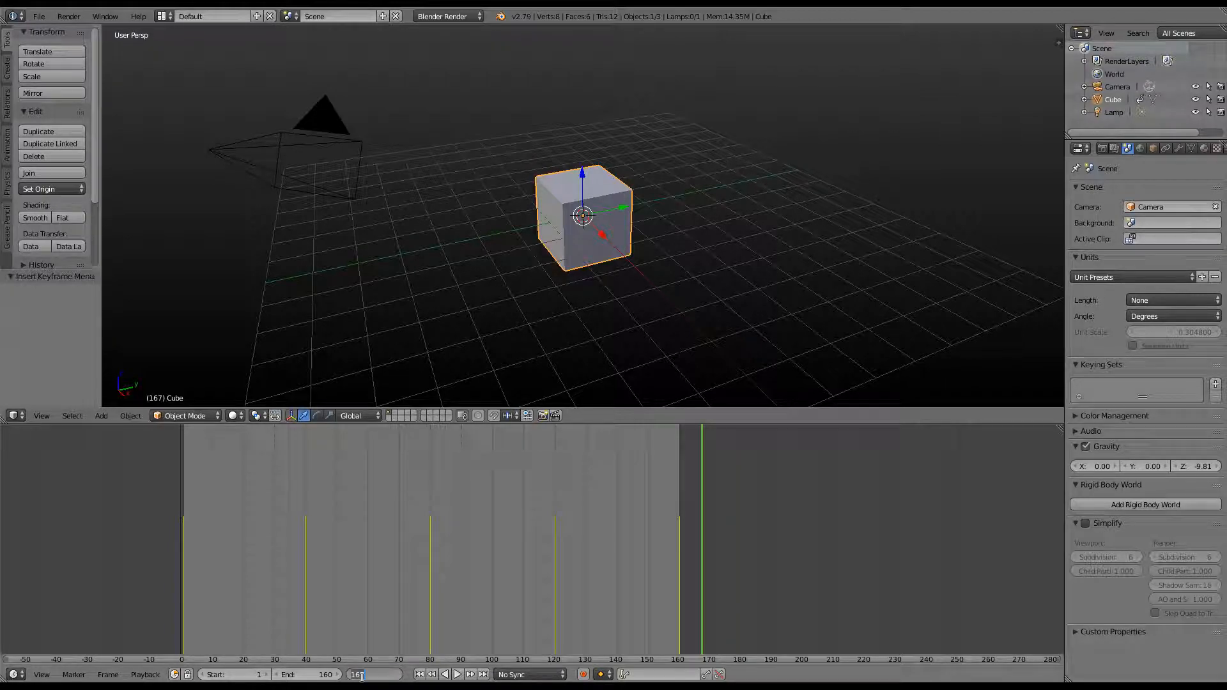
{"action": "type", "text": "200"}
{"action": "key", "text": "Return"}
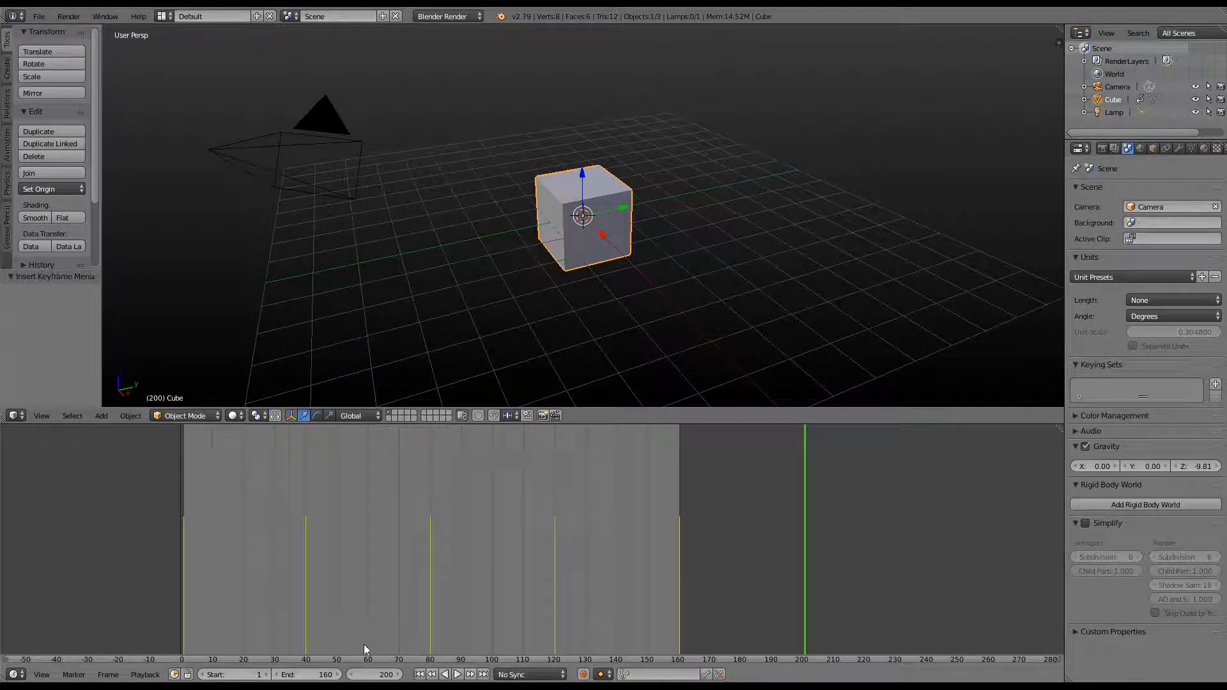
{"action": "left_click", "coordinate": [305, 674]}
{"action": "type", "text": "200"}
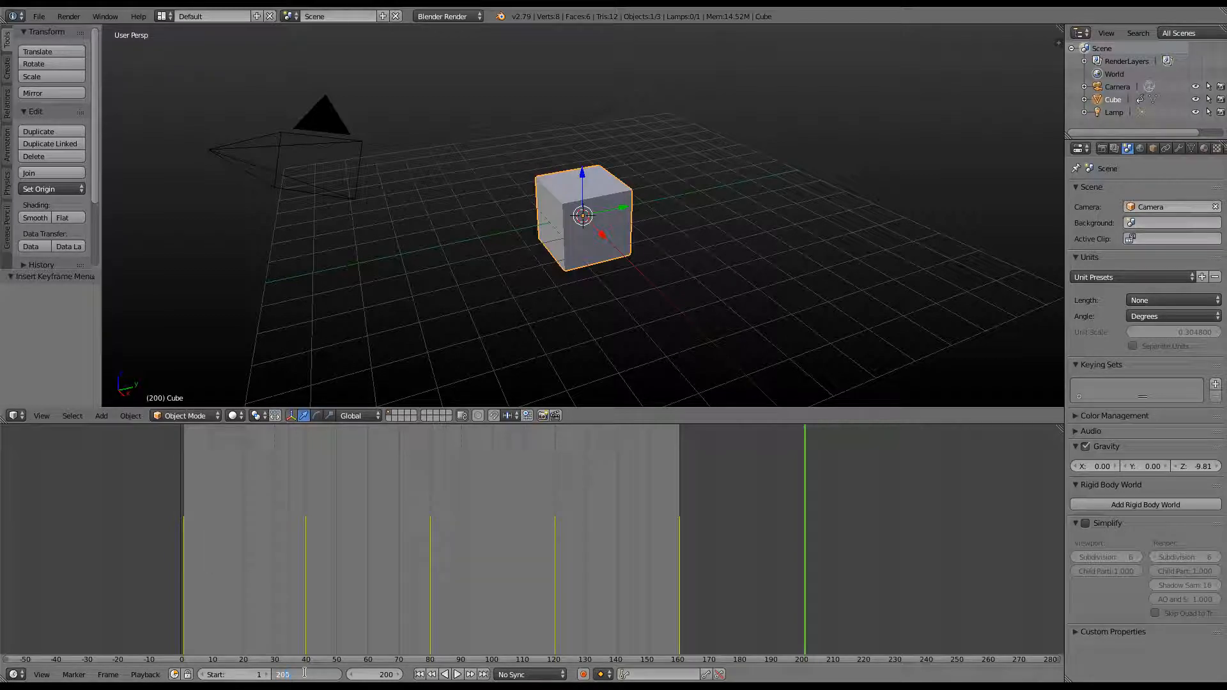
{"action": "key", "text": "Return"}
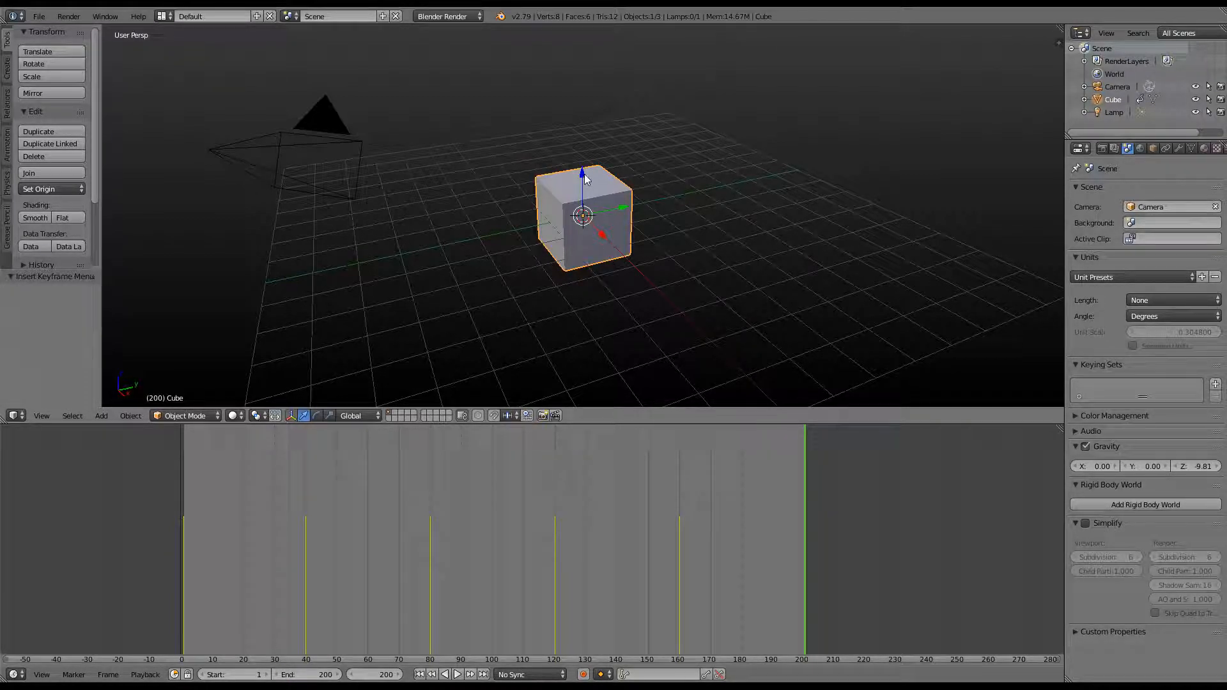
{"action": "left_click_drag", "start_coordinate": [581, 180], "coordinate": [593, 55]}
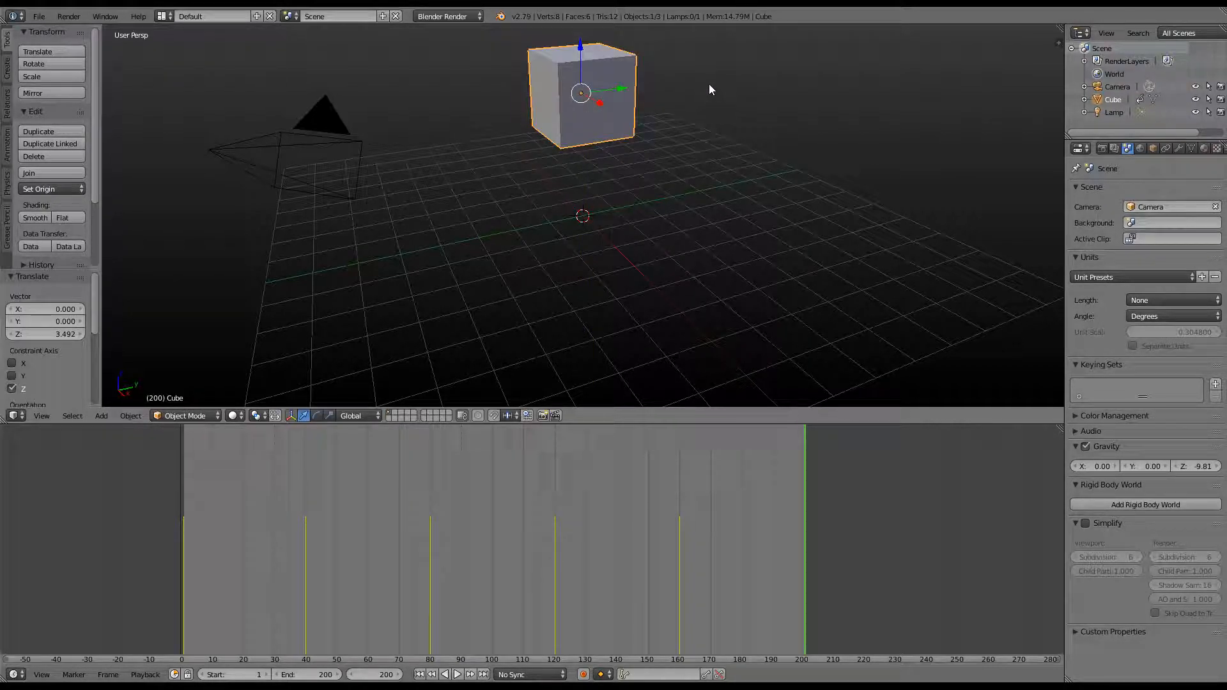
Spin the cube about 363°, key LocRotScale at frame 200, and play the animation
{"action": "key", "text": "r"}
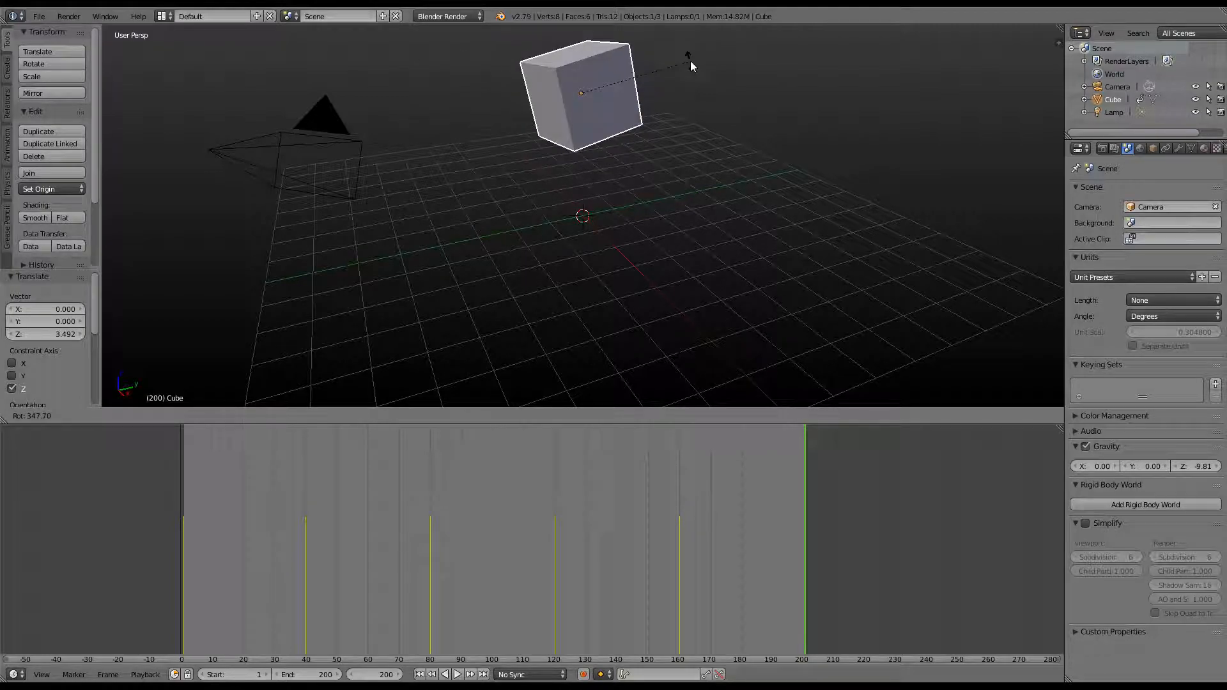
{"action": "left_click", "coordinate": [812, 87]}
{"action": "key", "text": "i"}
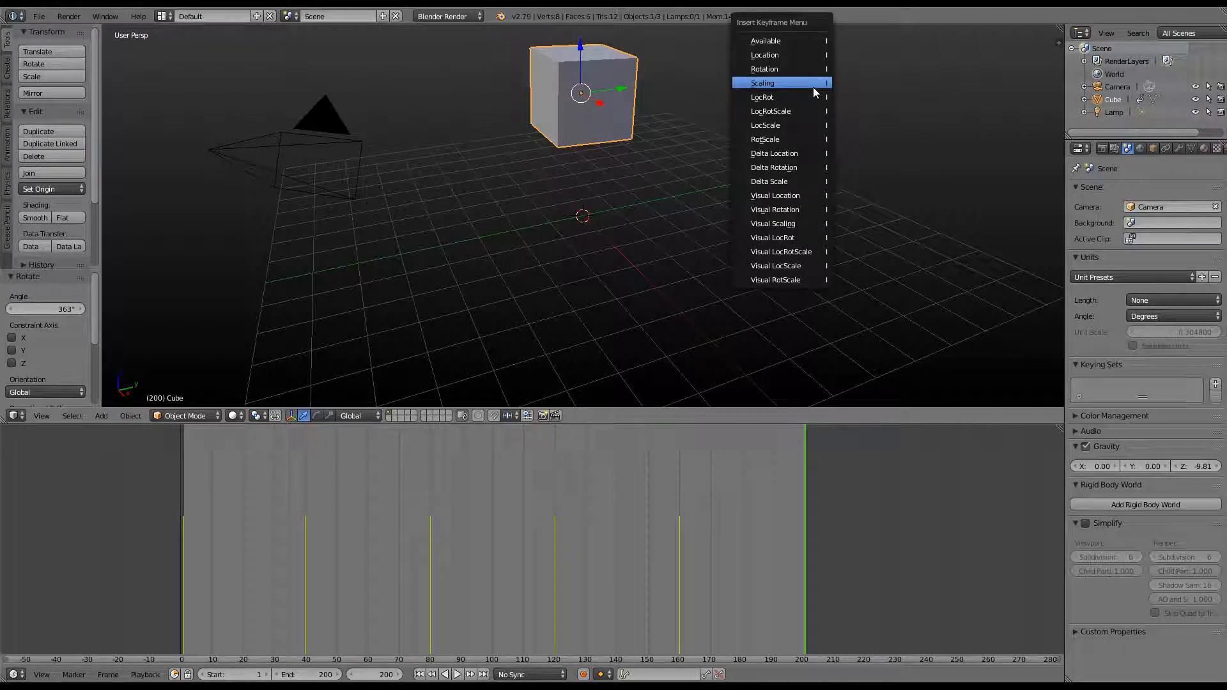
{"action": "left_click", "coordinate": [806, 112]}
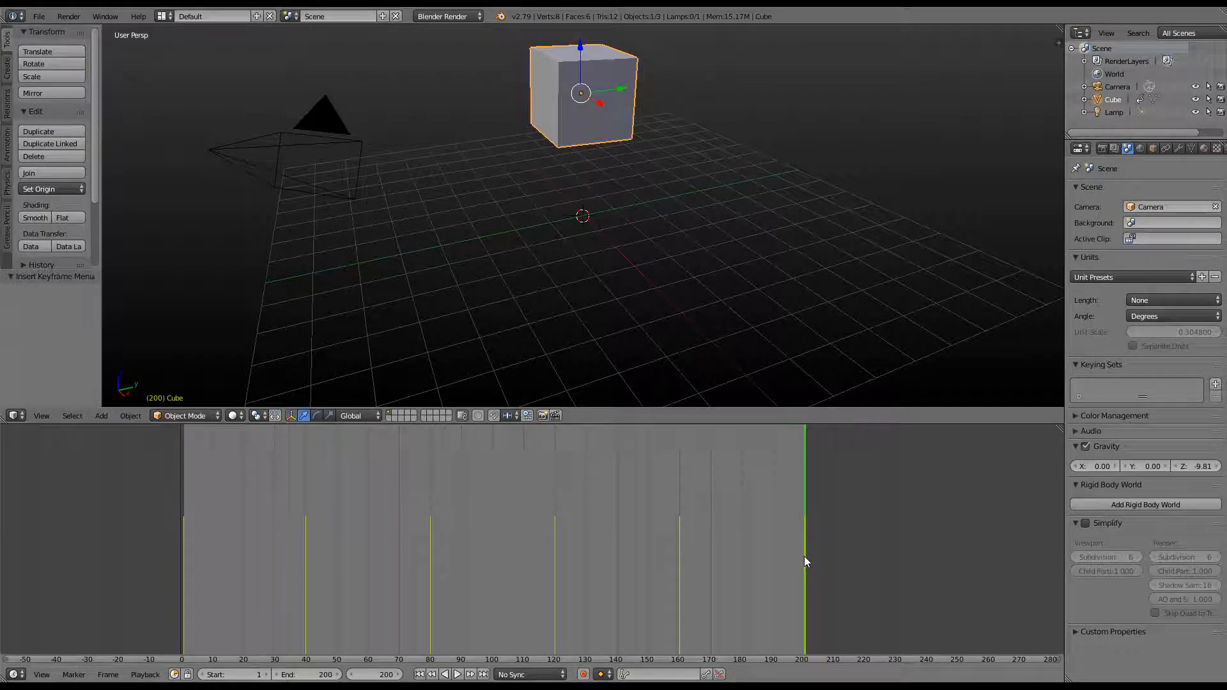
{"action": "left_click", "coordinate": [453, 675]}
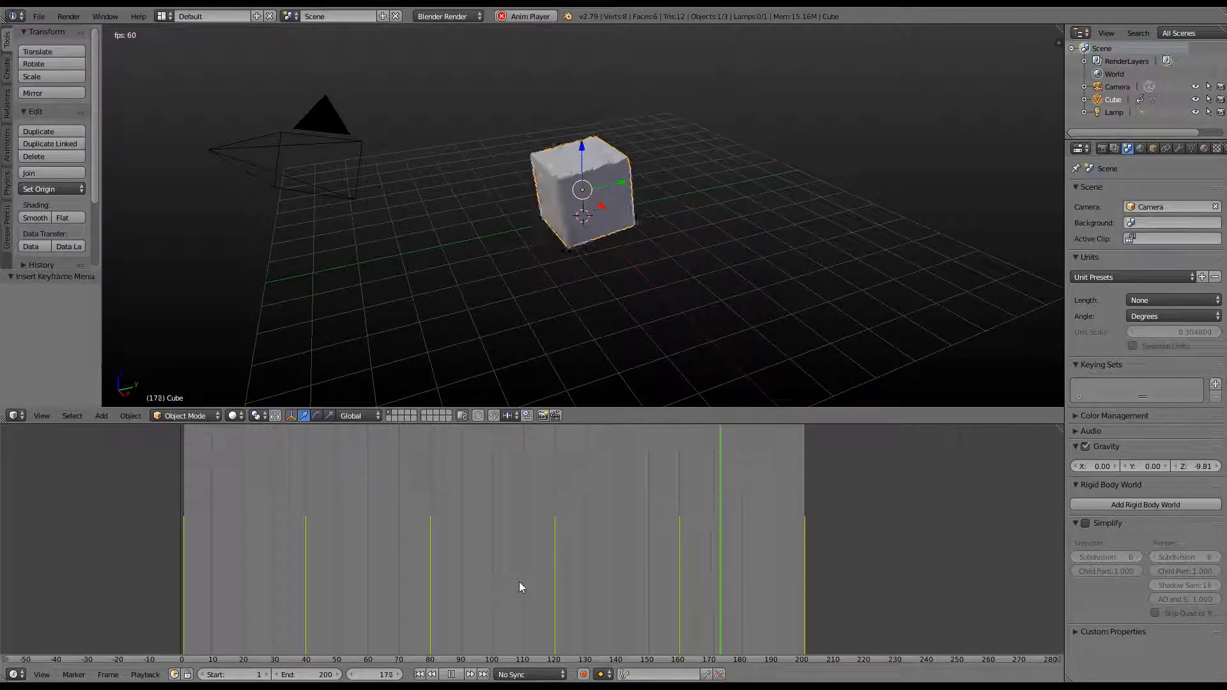
Pause the running cube animation so playback stops at frame 88
{"action": "left_click", "coordinate": [452, 674]}
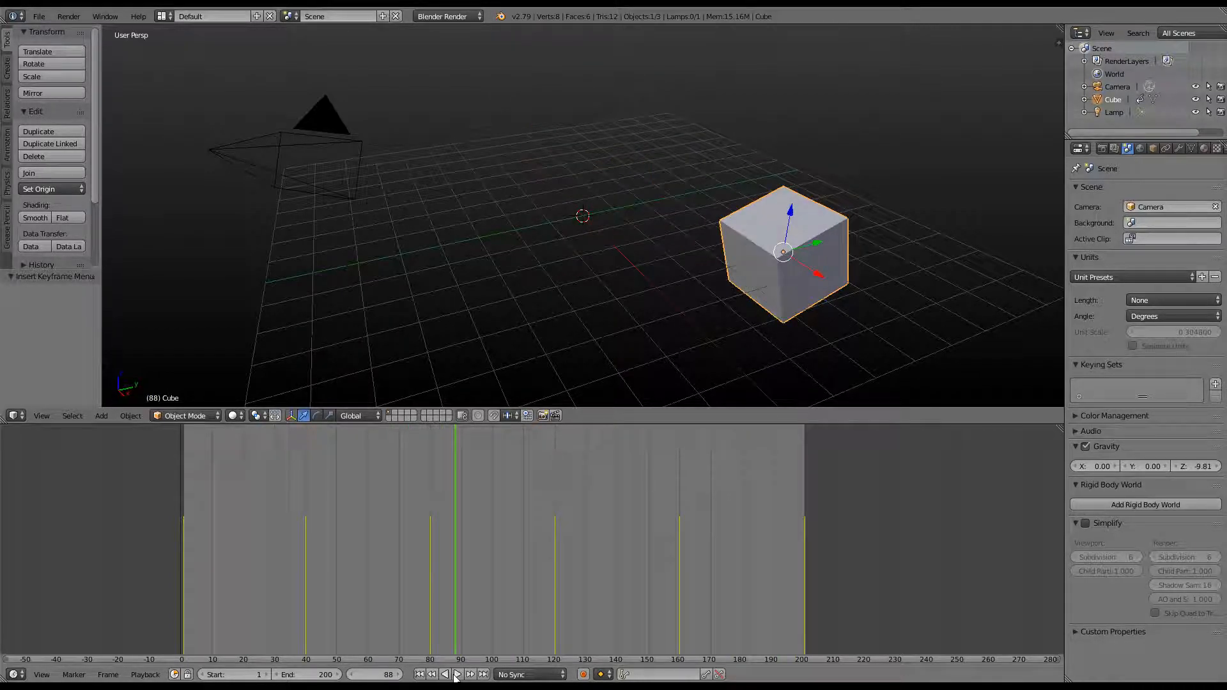